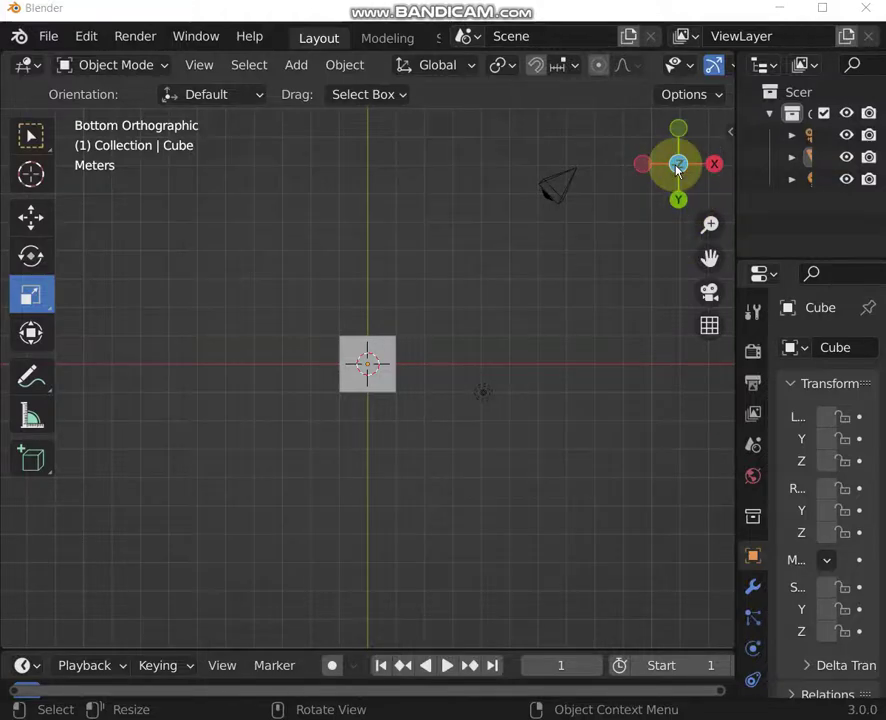
# - Switch the viewport to look at the scene from directly above
pyautogui.click(677, 165)
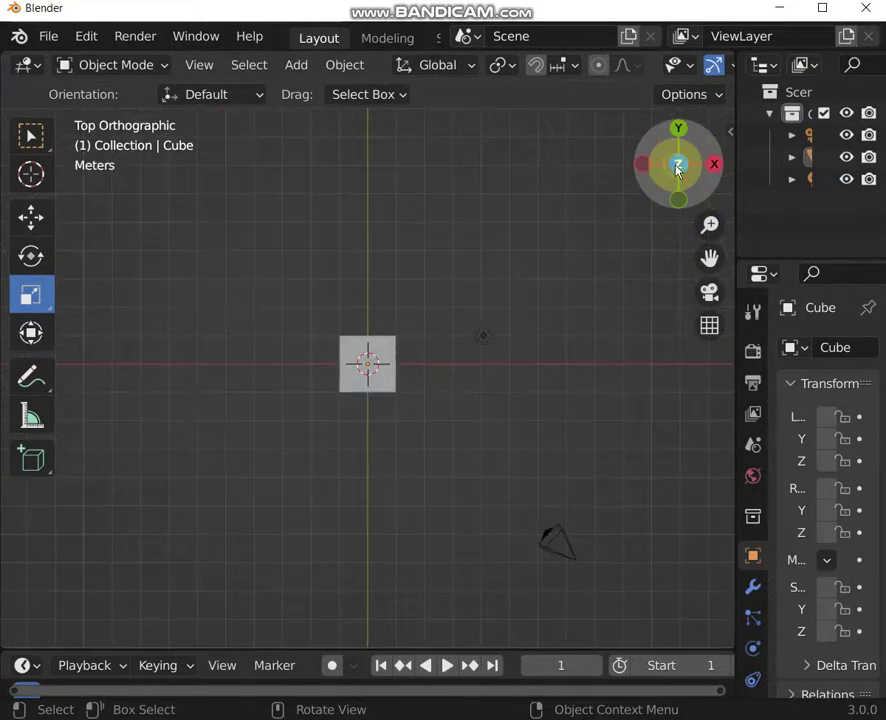
pyautogui.click(398, 376)
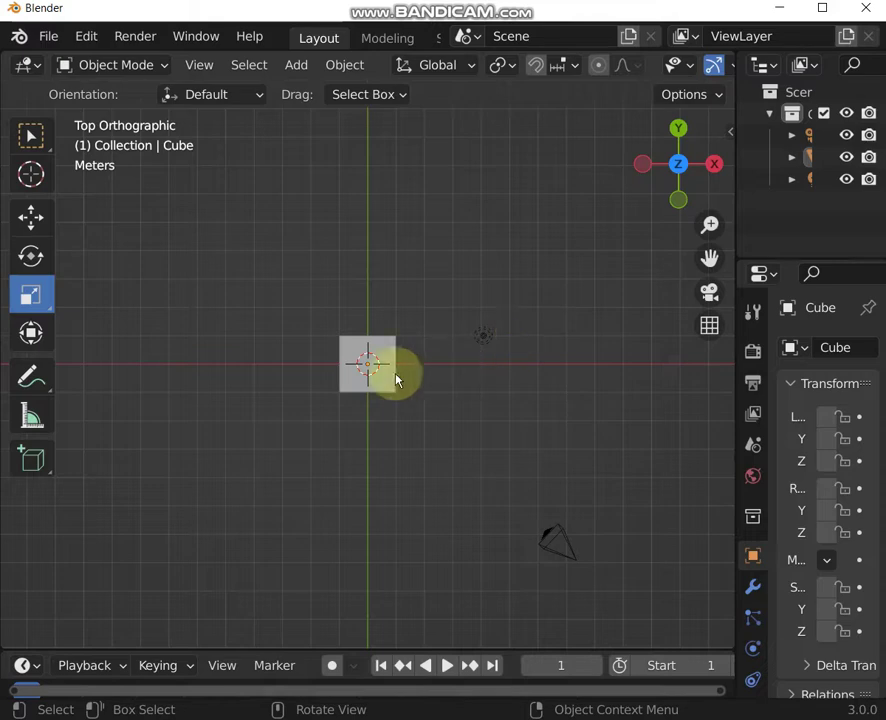
pyautogui.click(40, 259)
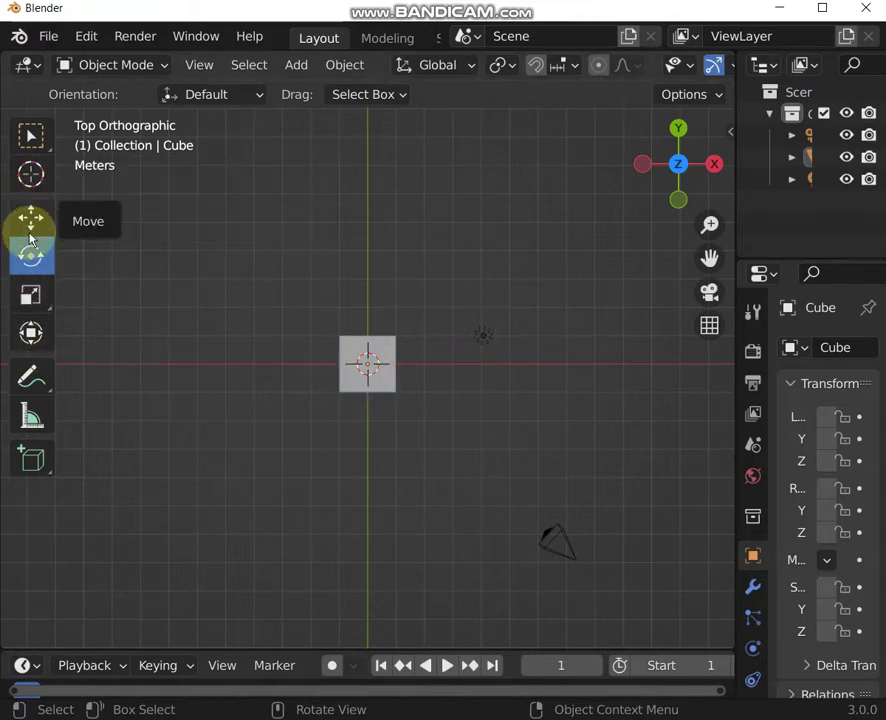
# - Stretch the default cube along X and then Y into a wide rectangular block
pyautogui.click(30, 296)
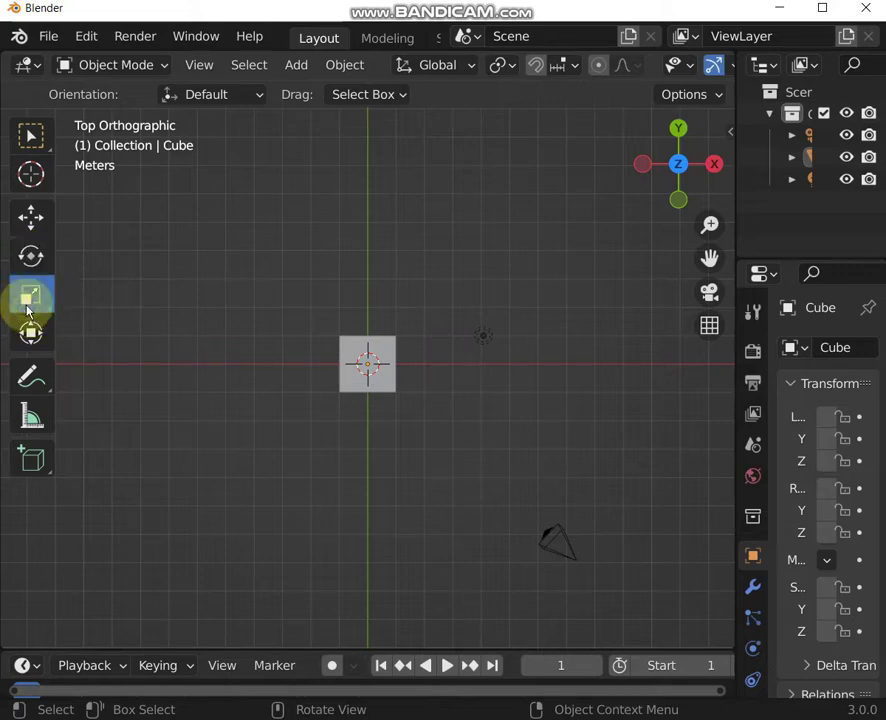
pyautogui.click(370, 369)
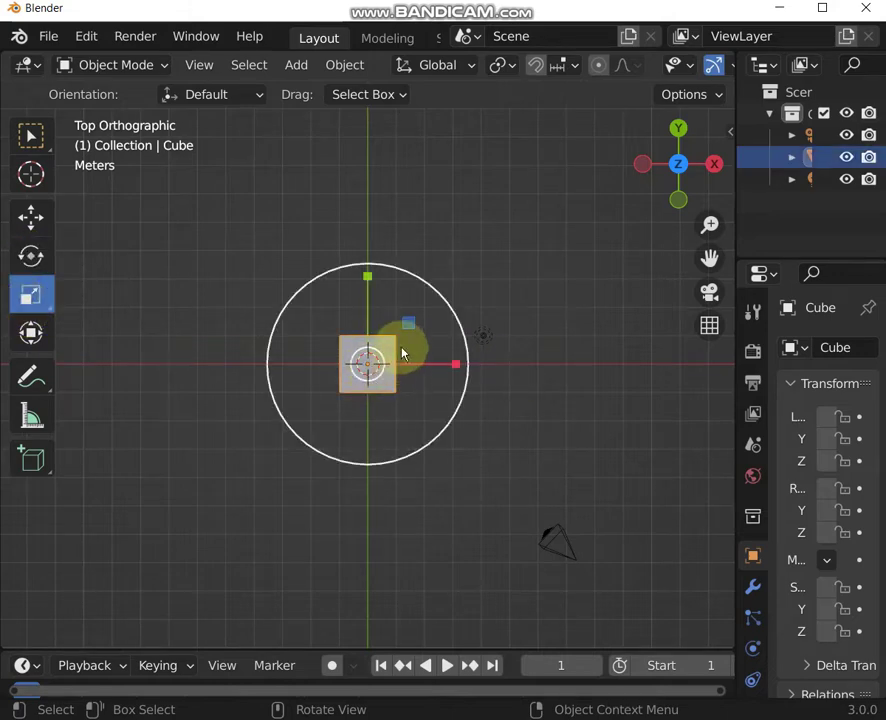
pyautogui.moveTo(458, 368); pyautogui.dragTo(518, 364)
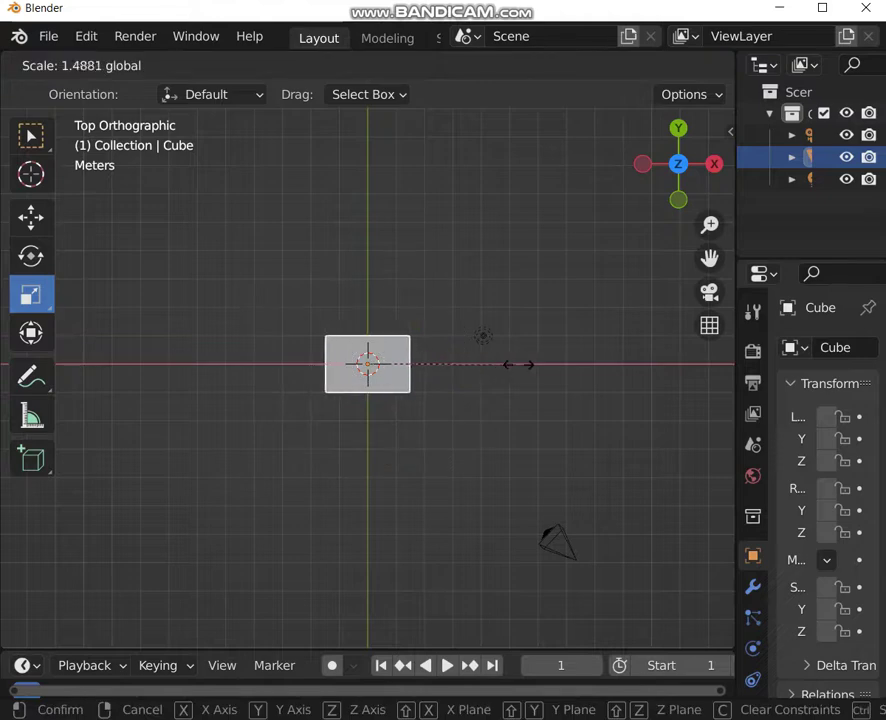
pyautogui.moveTo(612, 361)
pyautogui.mouseDown()
pyautogui.moveTo(510, 368)
pyautogui.moveTo(618, 367)
pyautogui.mouseUp()
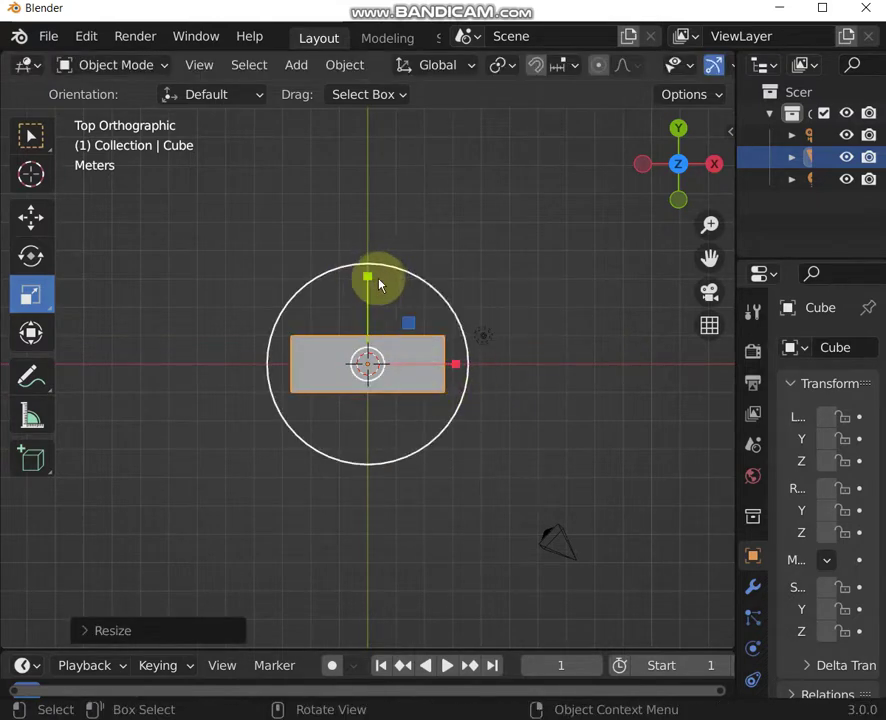
pyautogui.moveTo(366, 284); pyautogui.dragTo(362, 214)
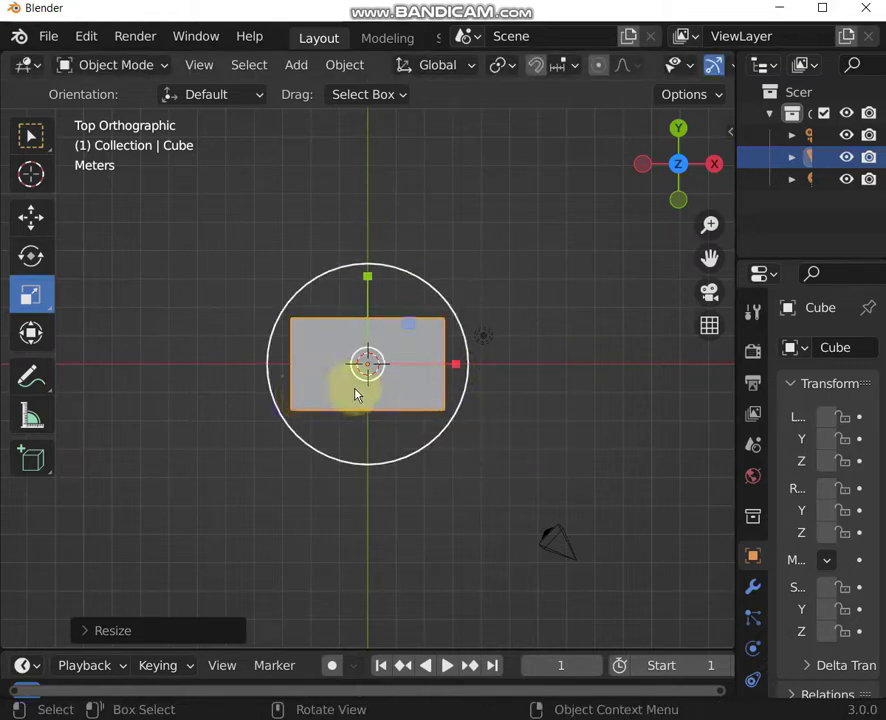
# - Rotate the block about its vertical axis, check back and side views, then orbit into perspective
pyautogui.click(30, 255)
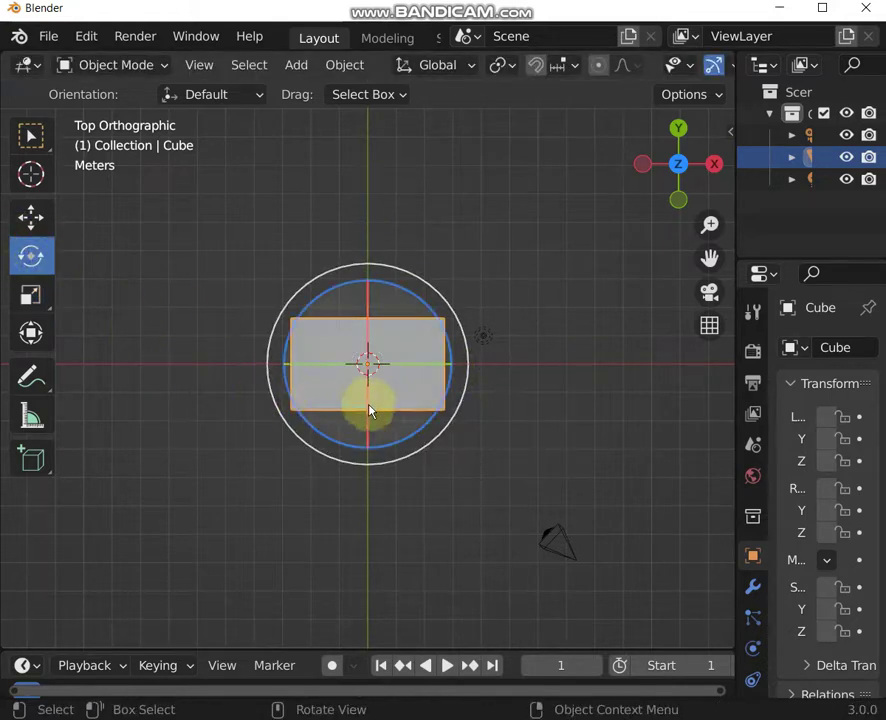
pyautogui.moveTo(368, 450); pyautogui.dragTo(346, 374)
pyautogui.click(680, 134)
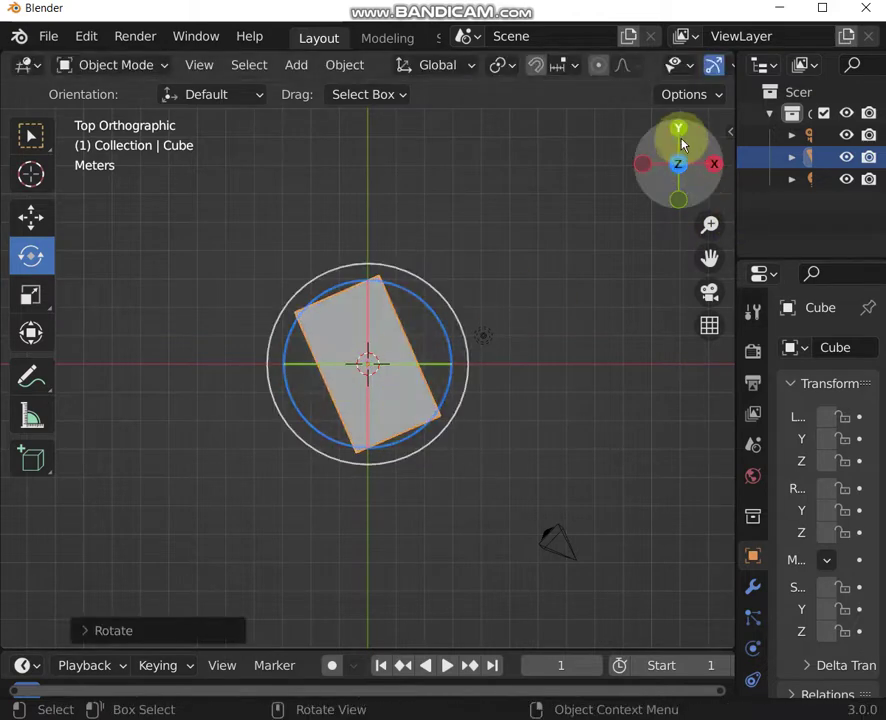
pyautogui.click(714, 164)
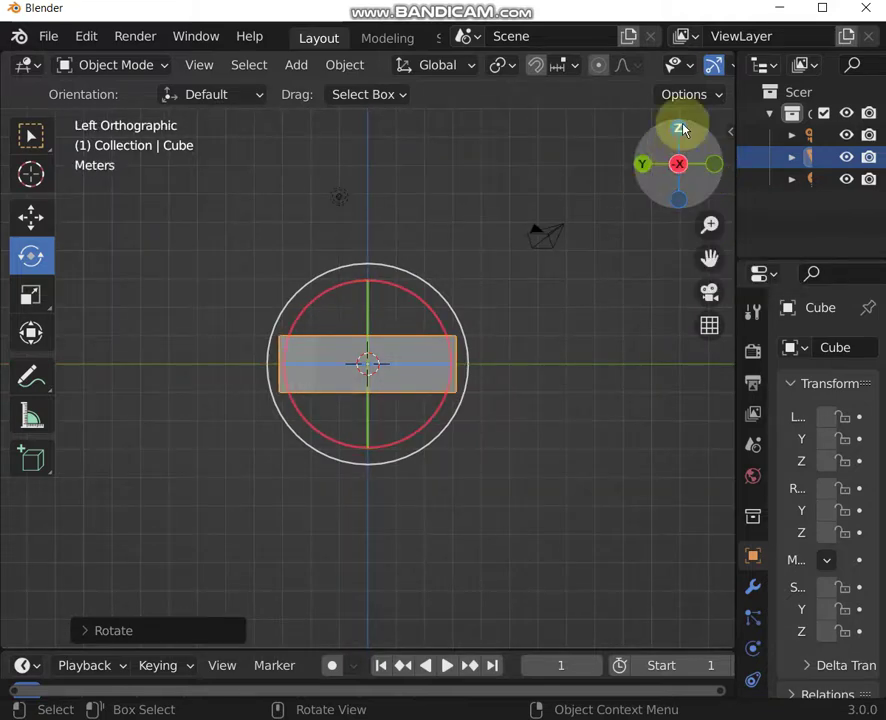
pyautogui.click(680, 132)
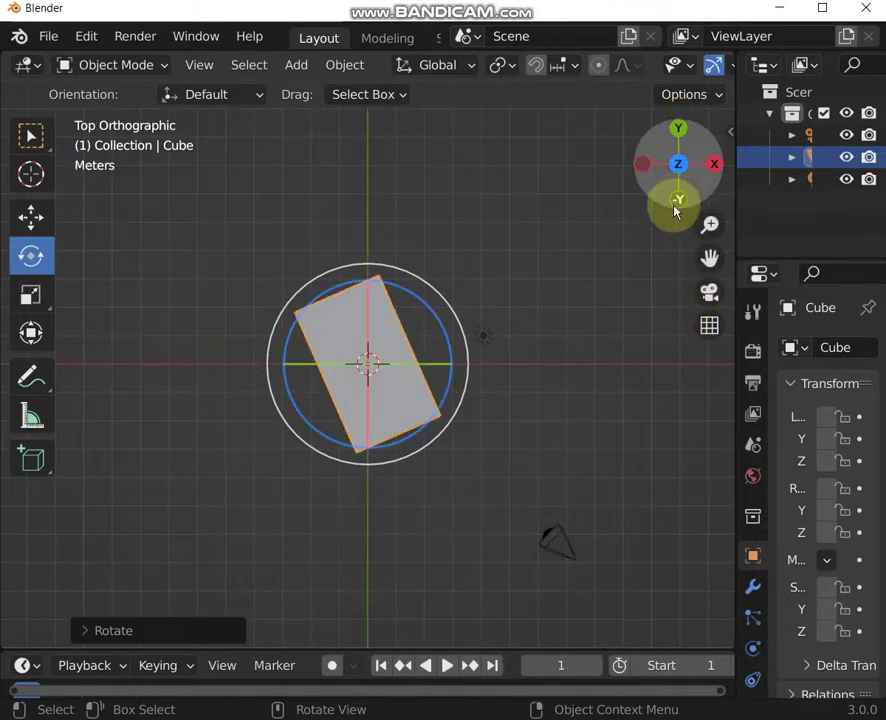
pyautogui.moveTo(684, 206); pyautogui.dragTo(678, 165)
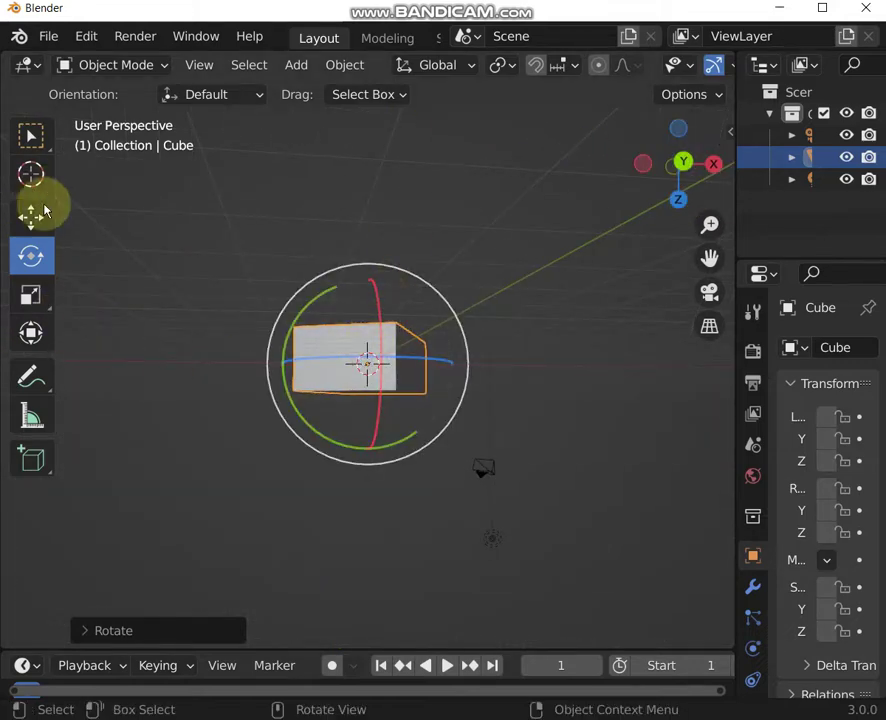
# - Flatten the block along Z, lengthen it along X, and enlarge it into a board
pyautogui.click(30, 291)
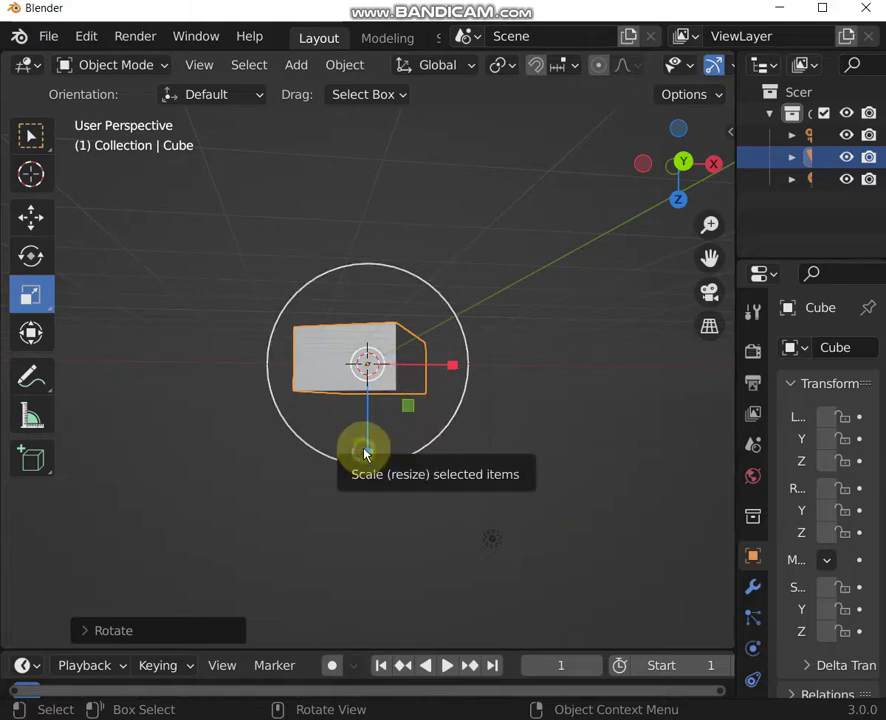
pyautogui.moveTo(365, 452); pyautogui.dragTo(366, 371)
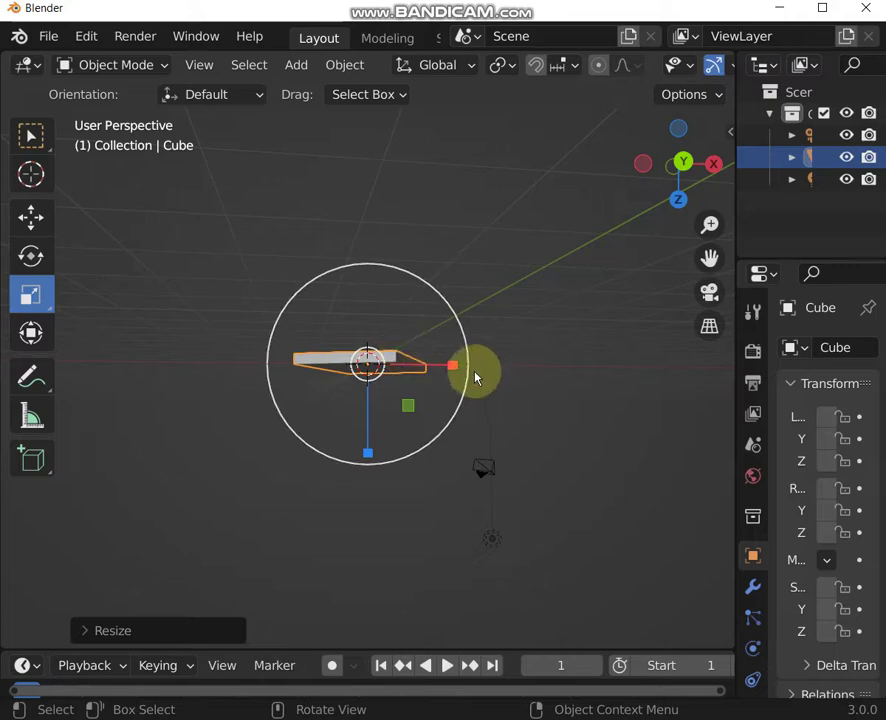
pyautogui.moveTo(455, 364); pyautogui.dragTo(511, 364)
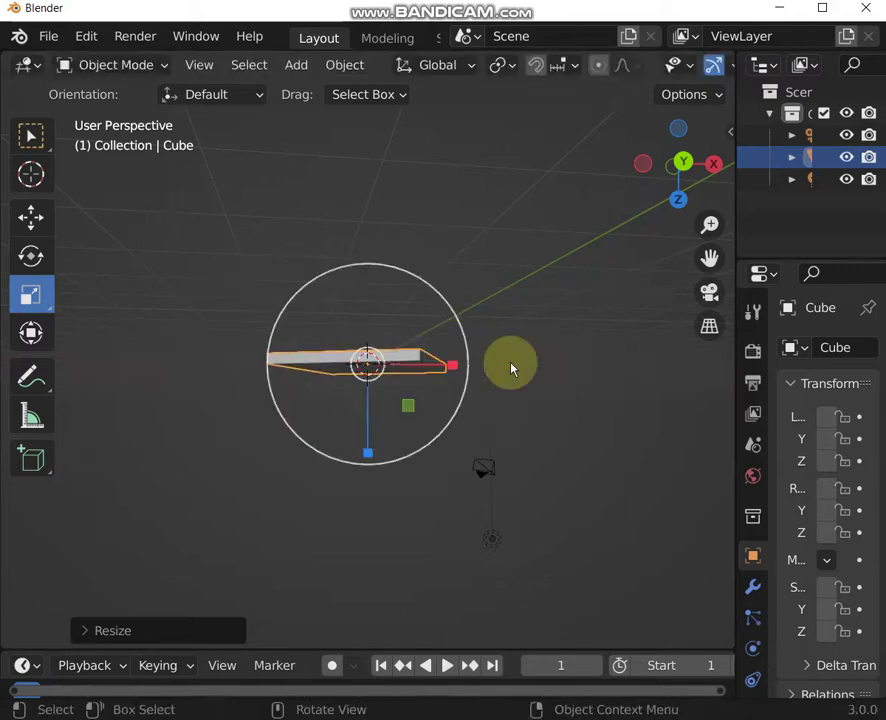
pyautogui.moveTo(687, 167); pyautogui.dragTo(687, 167)
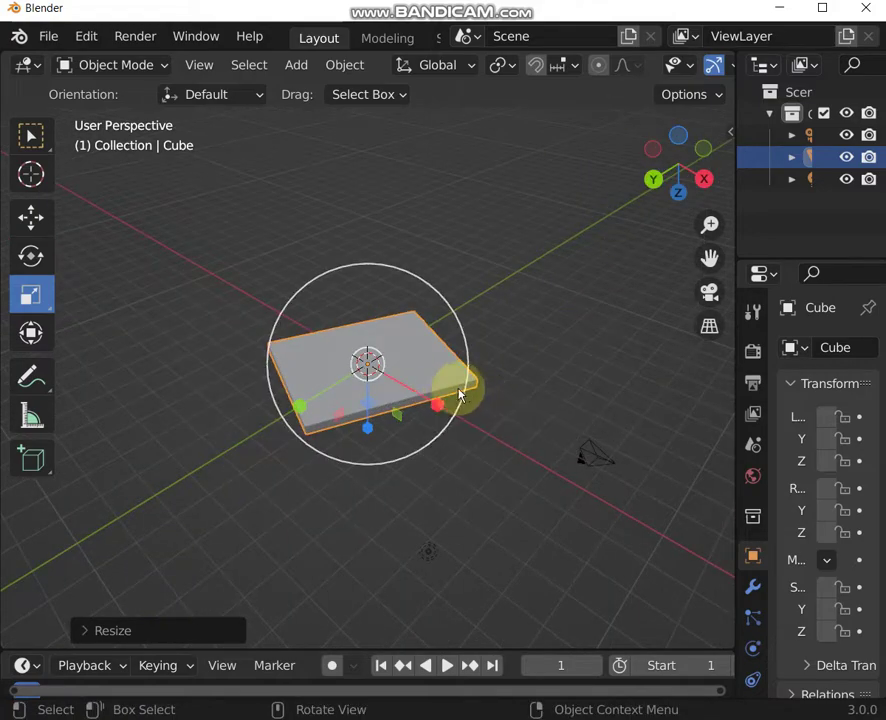
pyautogui.moveTo(464, 393); pyautogui.dragTo(450, 383)
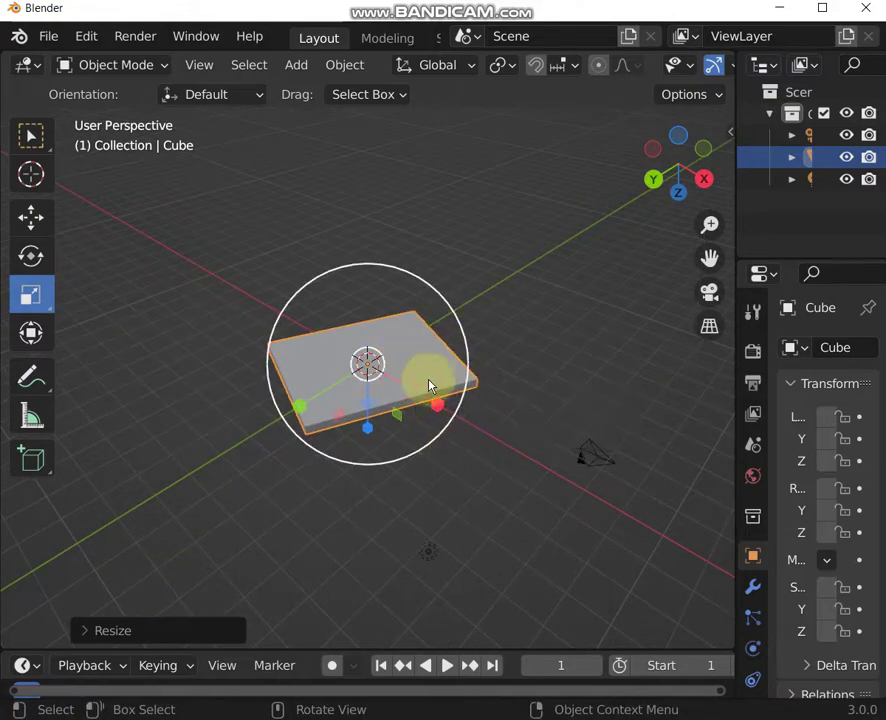
pyautogui.moveTo(450, 383)
pyautogui.mouseDown()
pyautogui.moveTo(324, 424)
pyautogui.moveTo(240, 435)
pyautogui.mouseUp()
# - Select the seat slab and switch it from Object Mode to Edit Mode
pyautogui.click(571, 414)
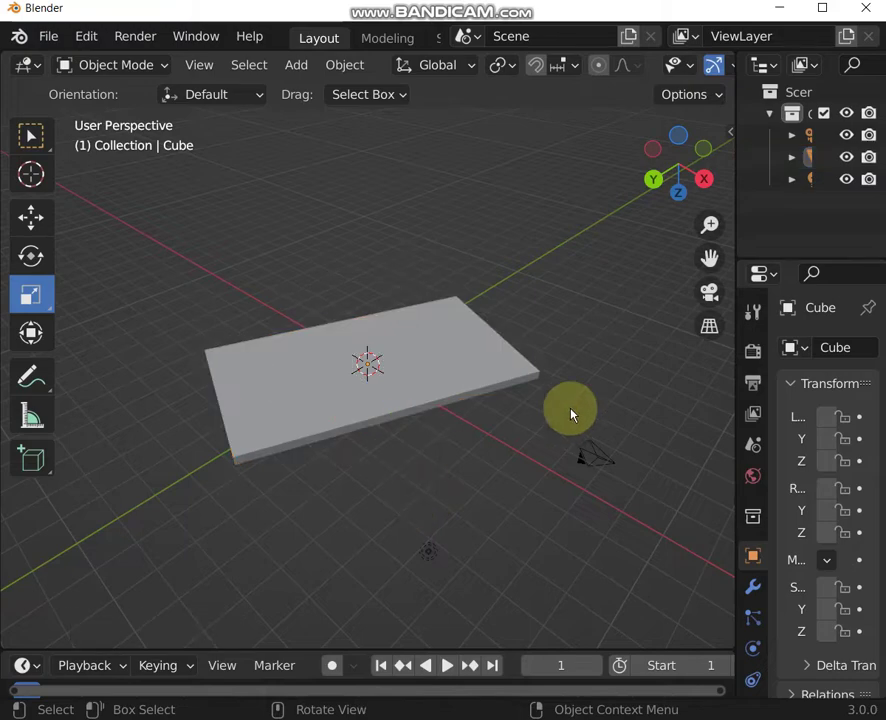
pyautogui.click(377, 396)
pyautogui.click(490, 489)
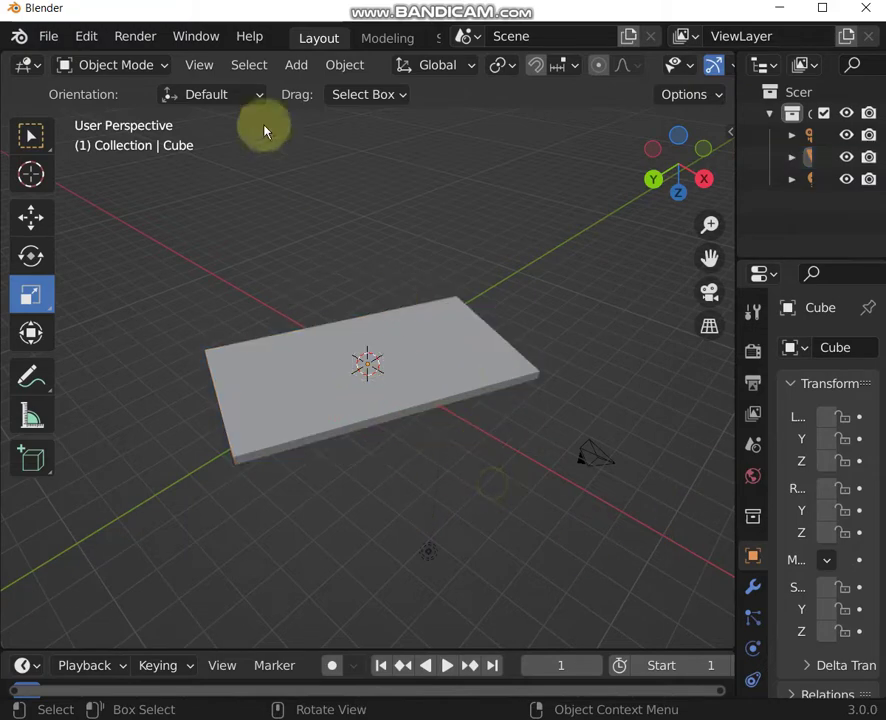
pyautogui.click(96, 66)
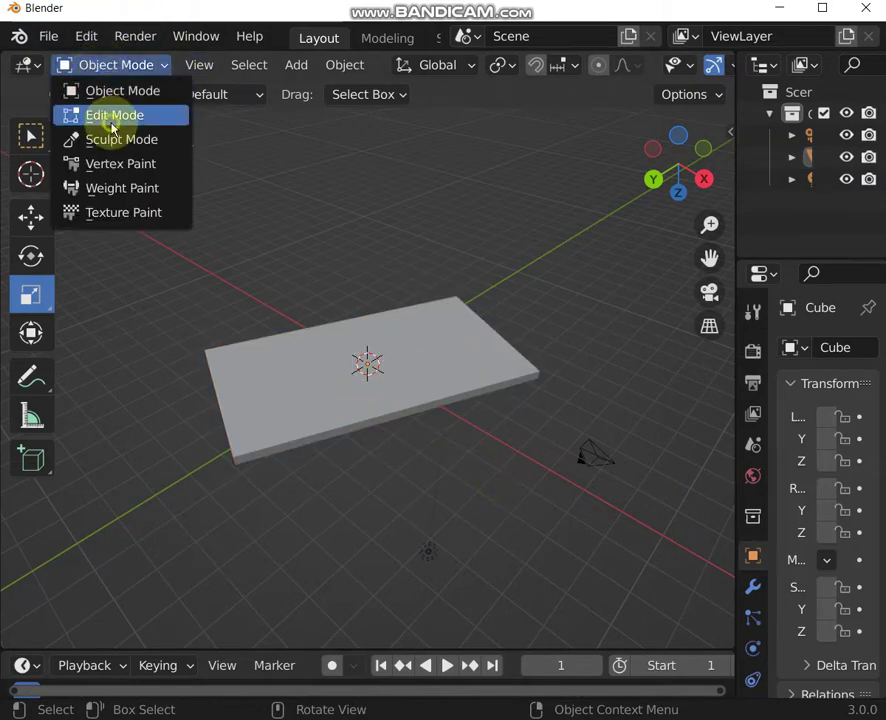
pyautogui.click(112, 117)
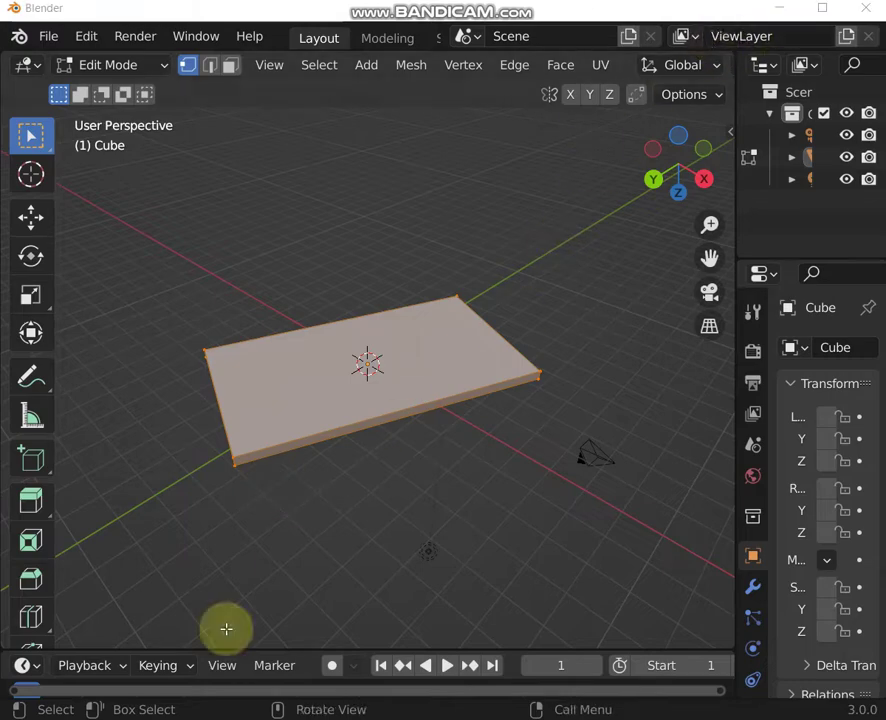
# - Add loop cuts across the slab's middle and near both short ends
pyautogui.click(33, 621)
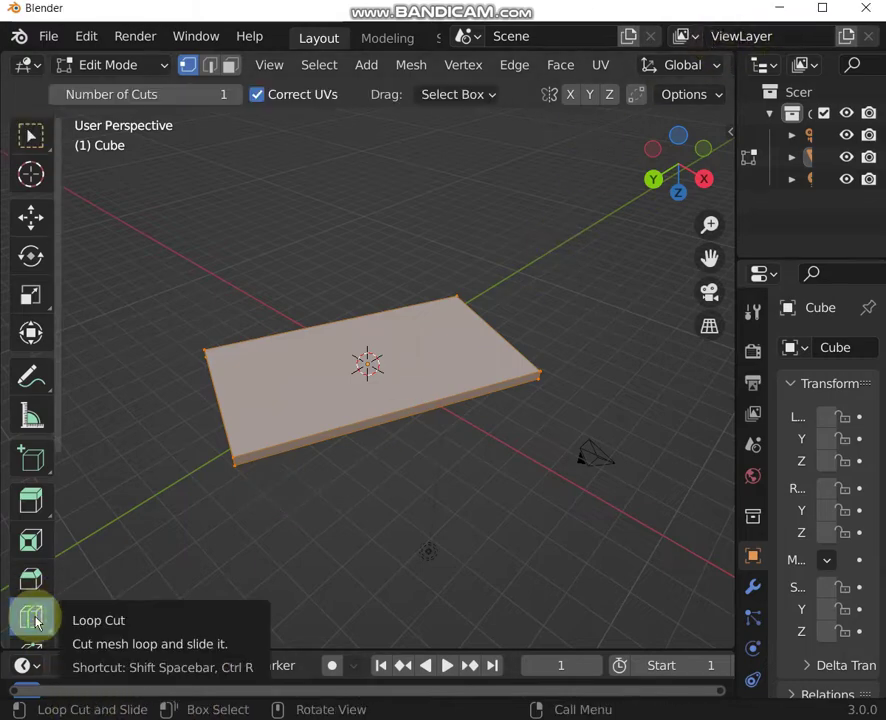
pyautogui.click(360, 392)
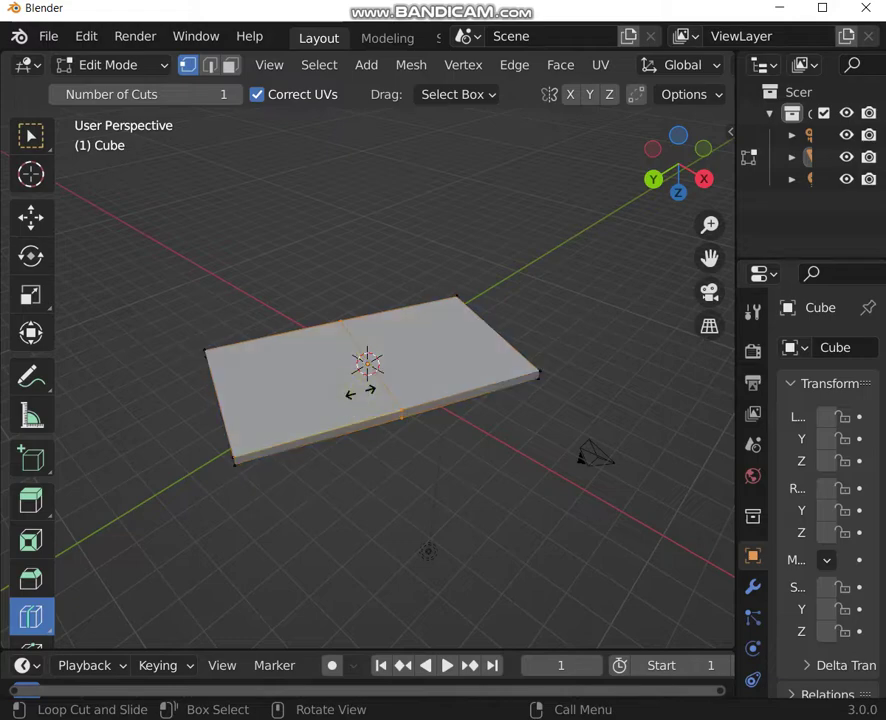
pyautogui.click(360, 392)
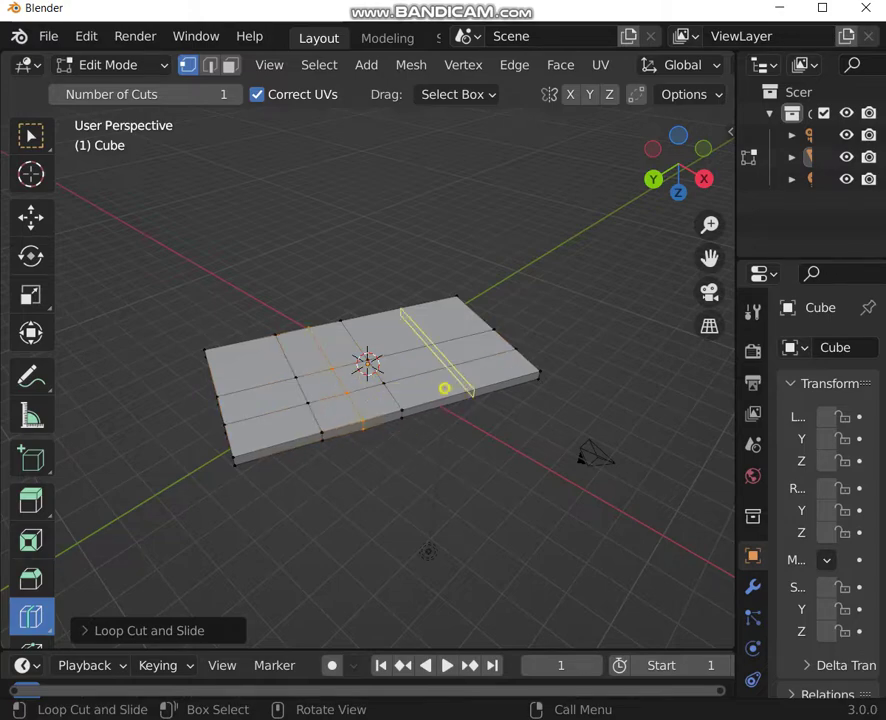
pyautogui.click(514, 384)
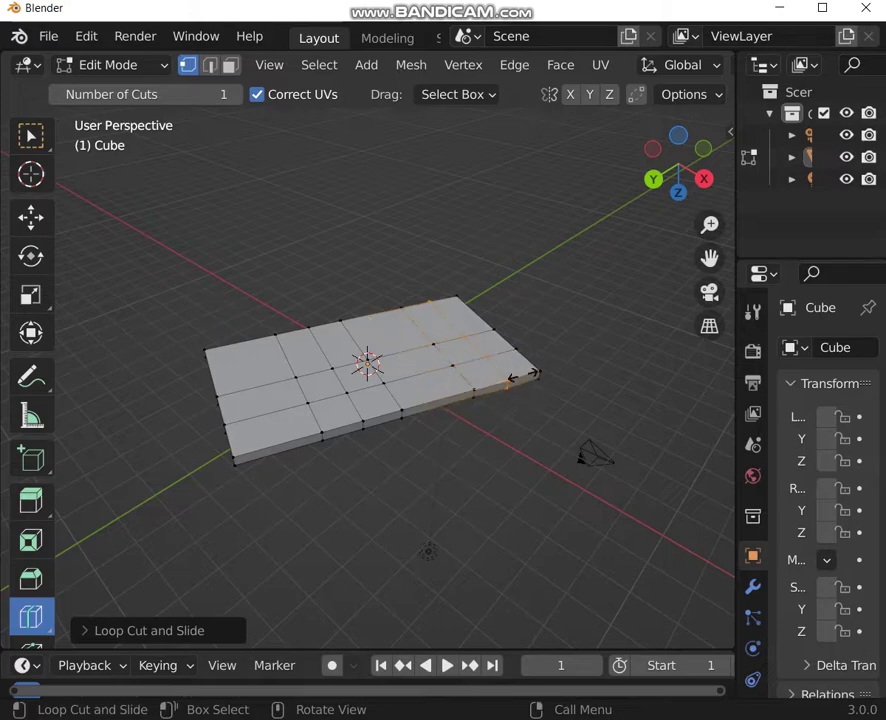
pyautogui.click(266, 428)
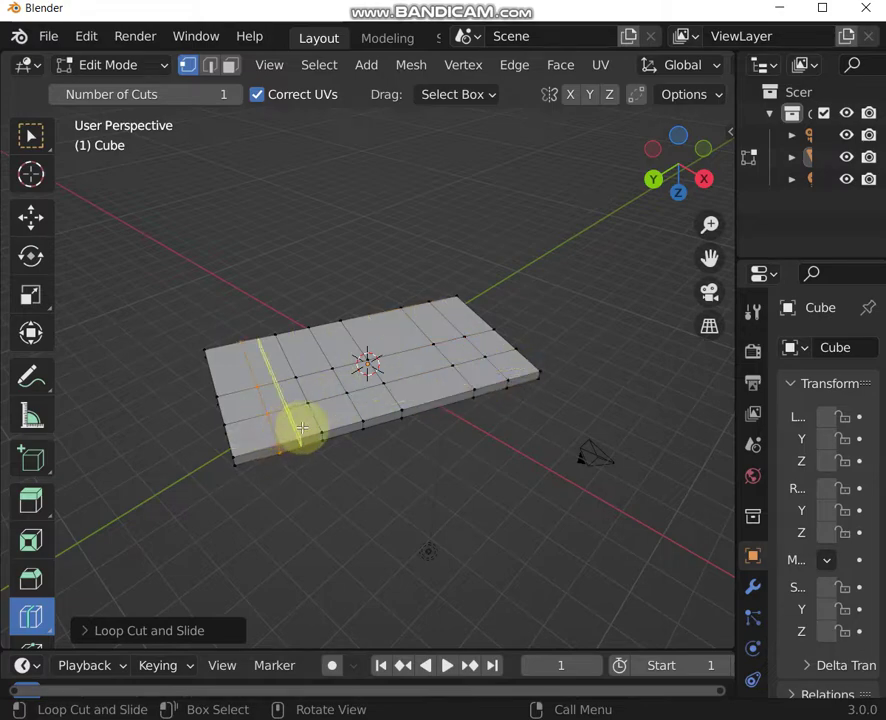
pyautogui.click(244, 431)
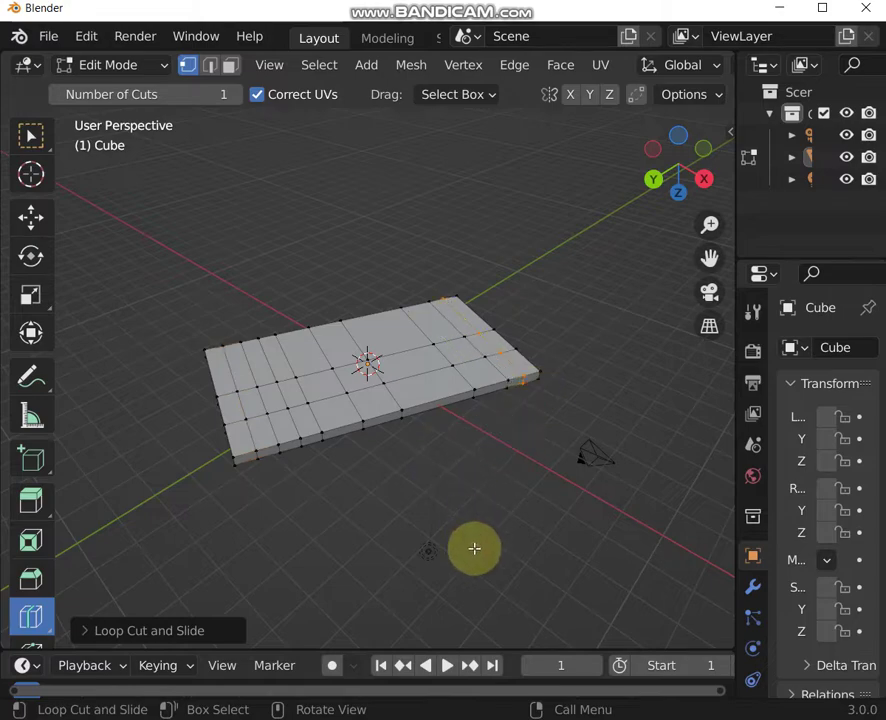
# - In face select mode, cut lengthwise edge loops near the slab's long edges
pyautogui.click(232, 66)
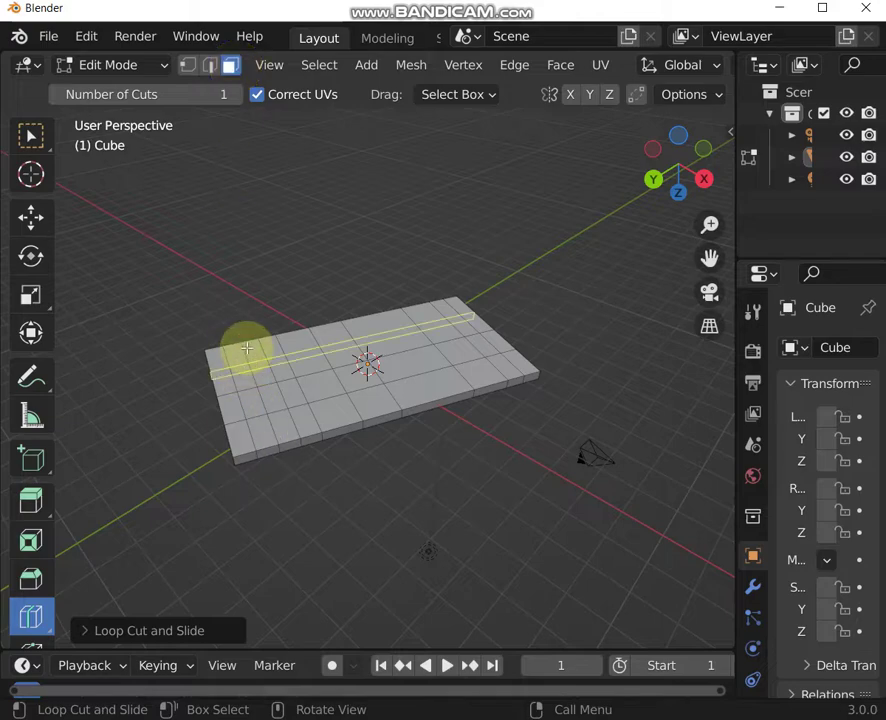
pyautogui.click(251, 349)
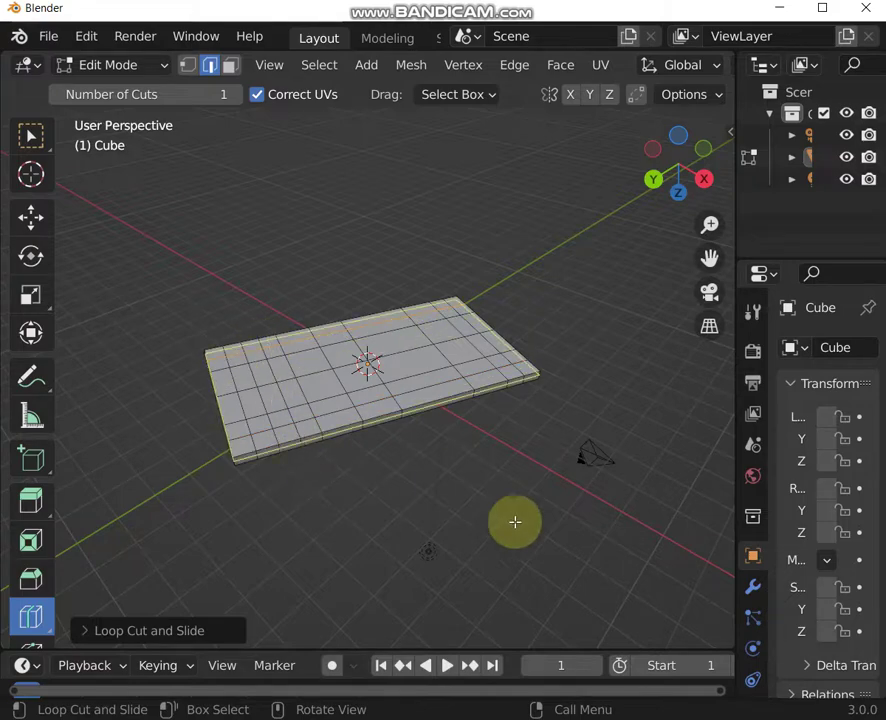
pyautogui.click(230, 68)
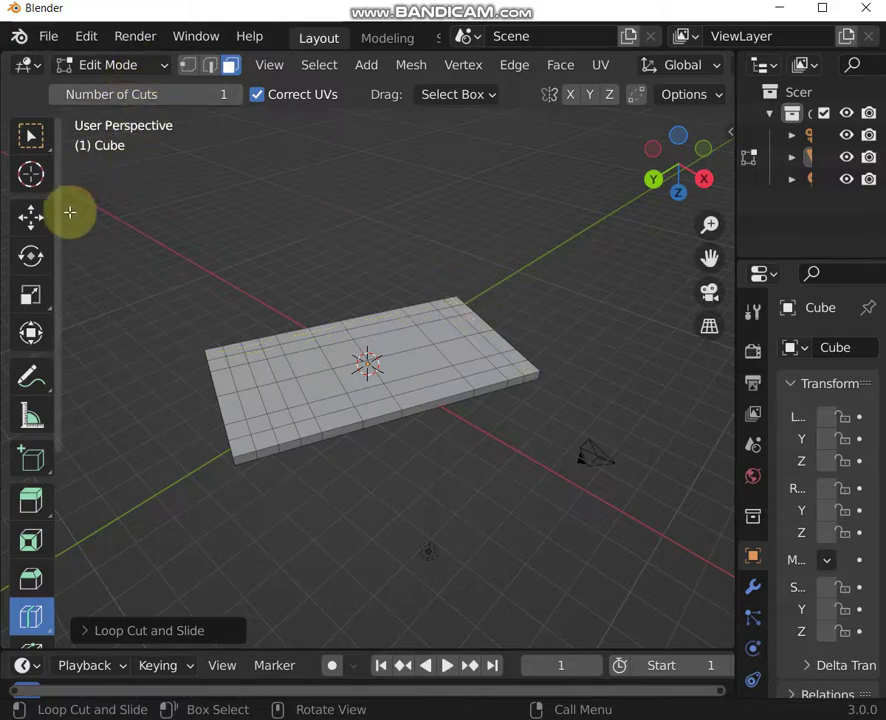
pyautogui.click(31, 135)
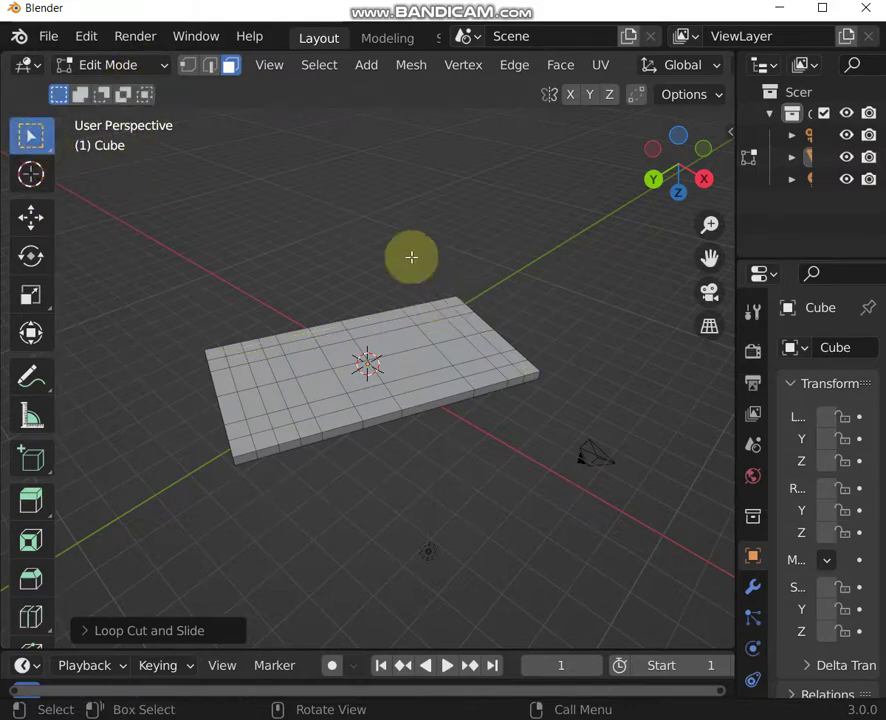
# - Select only the back corner face of the slab, dropping the accidentally added strip
pyautogui.click(452, 301)
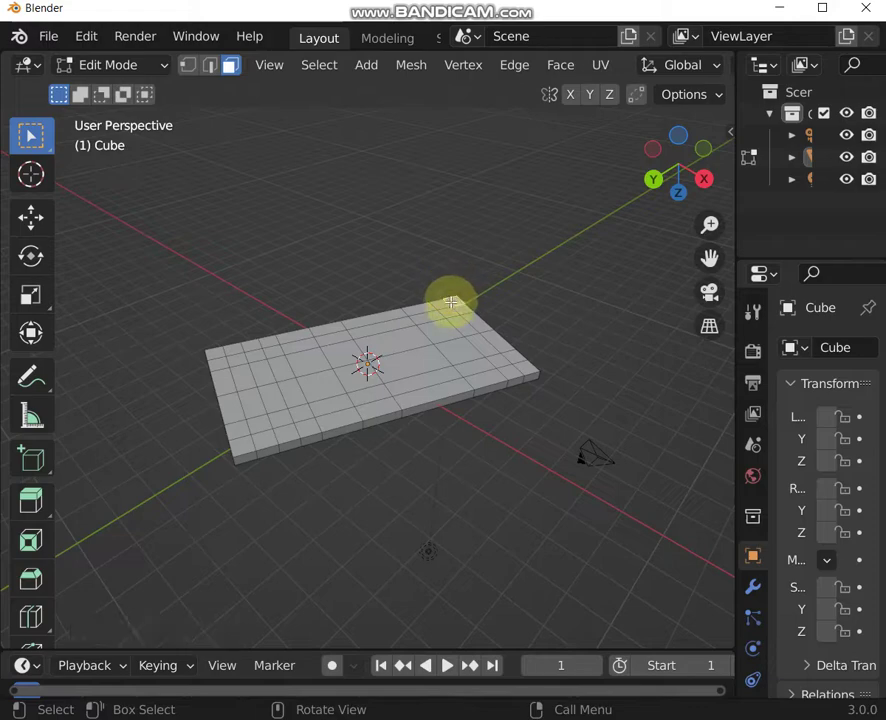
pyautogui.keyDown('ctrl'); pyautogui.click(527, 368); pyautogui.keyUp('ctrl')
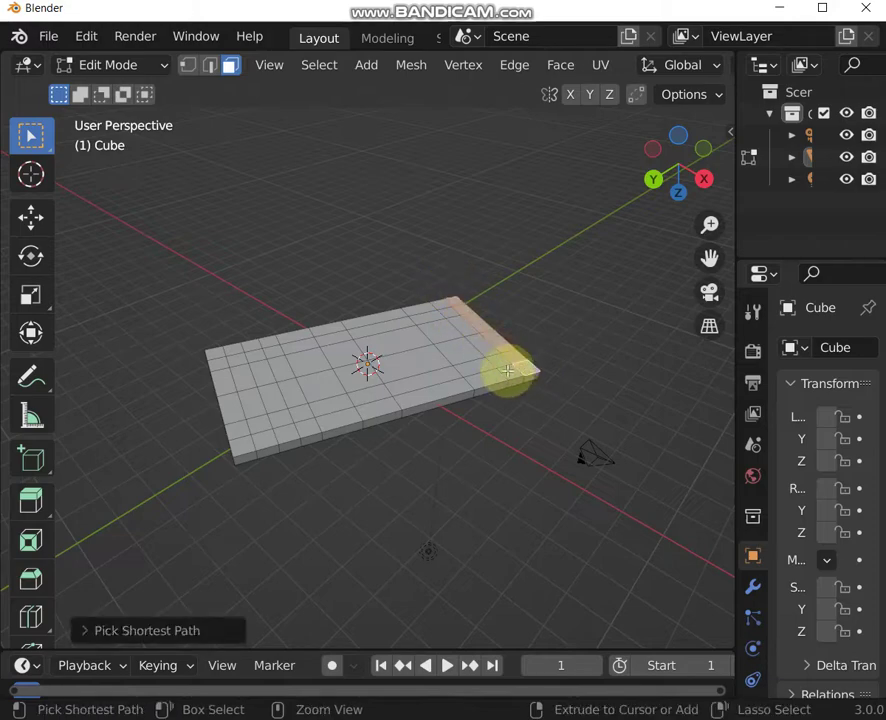
pyautogui.click(541, 329)
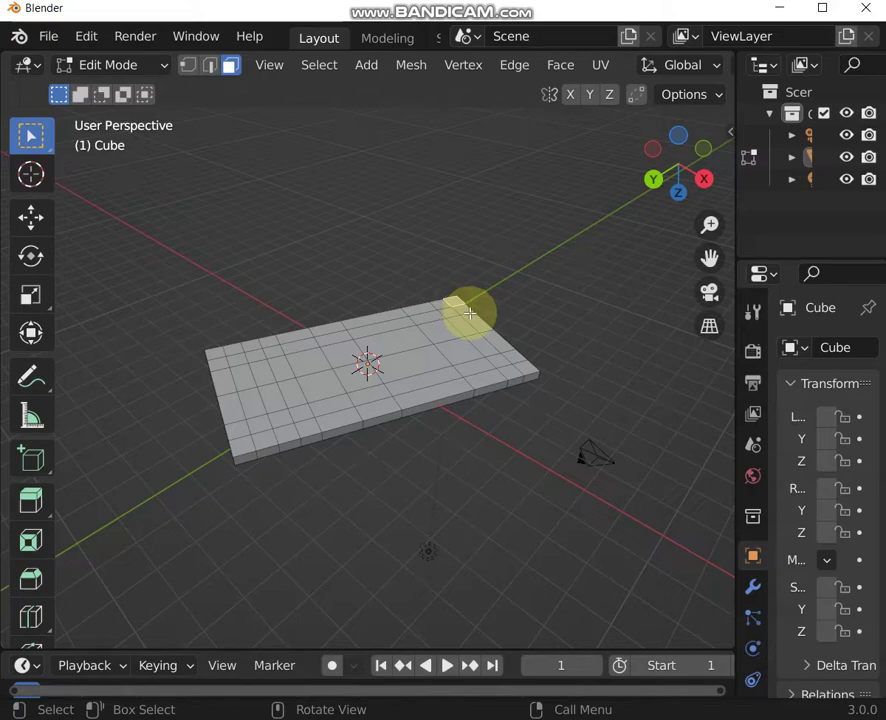
pyautogui.scroll(-3, 30, 340)
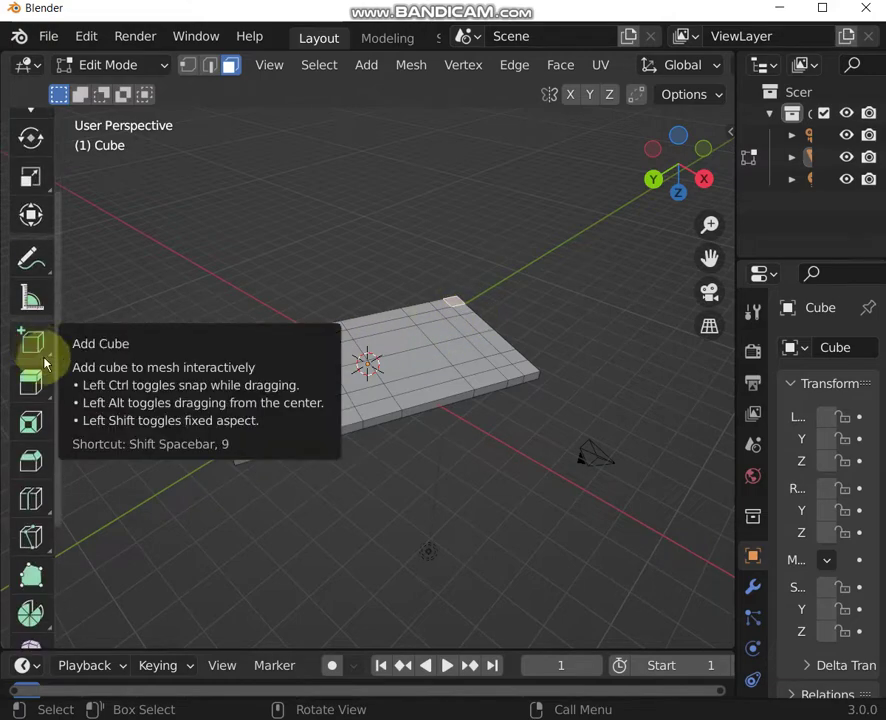
pyautogui.scroll(-1, 40, 500)
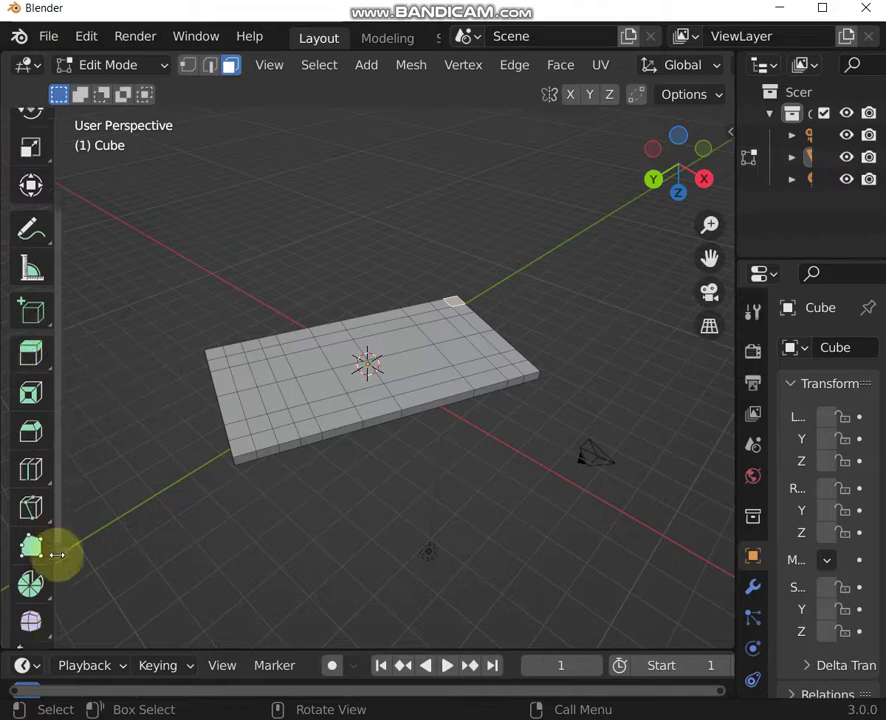
pyautogui.scroll(-2, 50, 580)
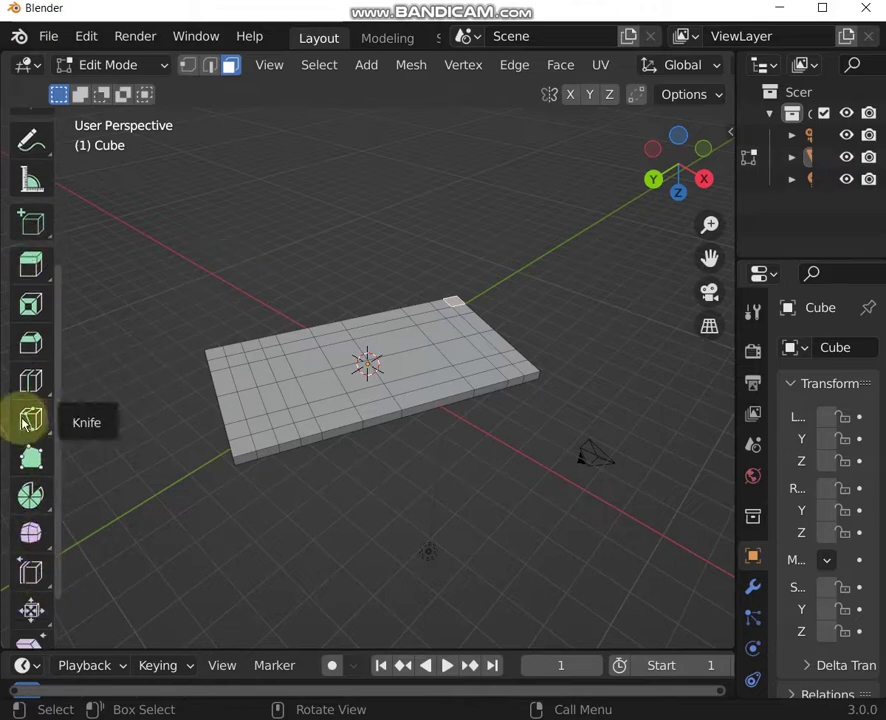
# - Extrude the back, right, left and front corner faces upward into four square legs
pyautogui.click(30, 276)
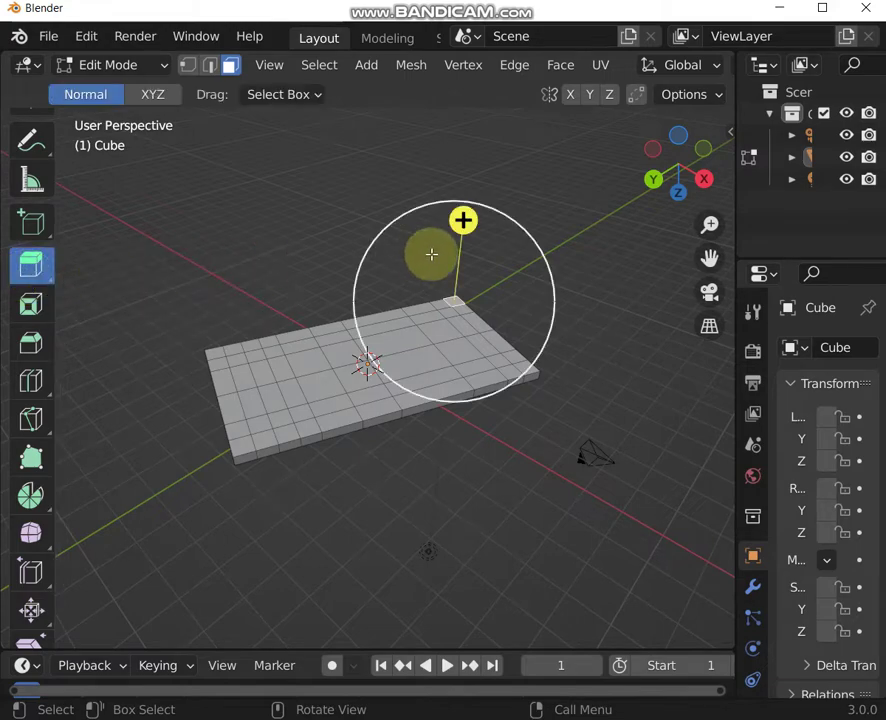
pyautogui.moveTo(465, 215); pyautogui.dragTo(469, 99)
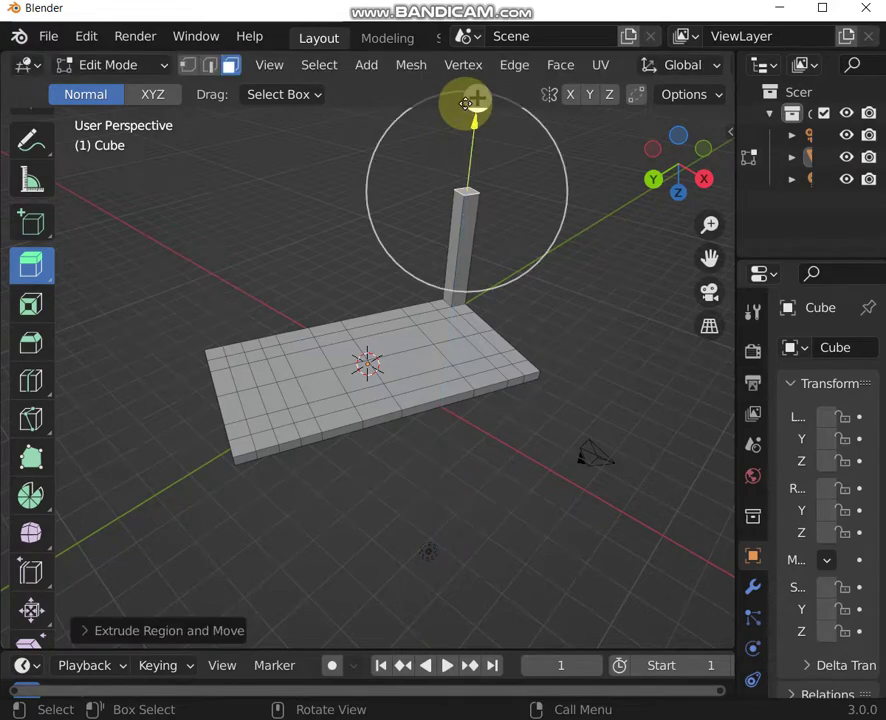
pyautogui.click(529, 370)
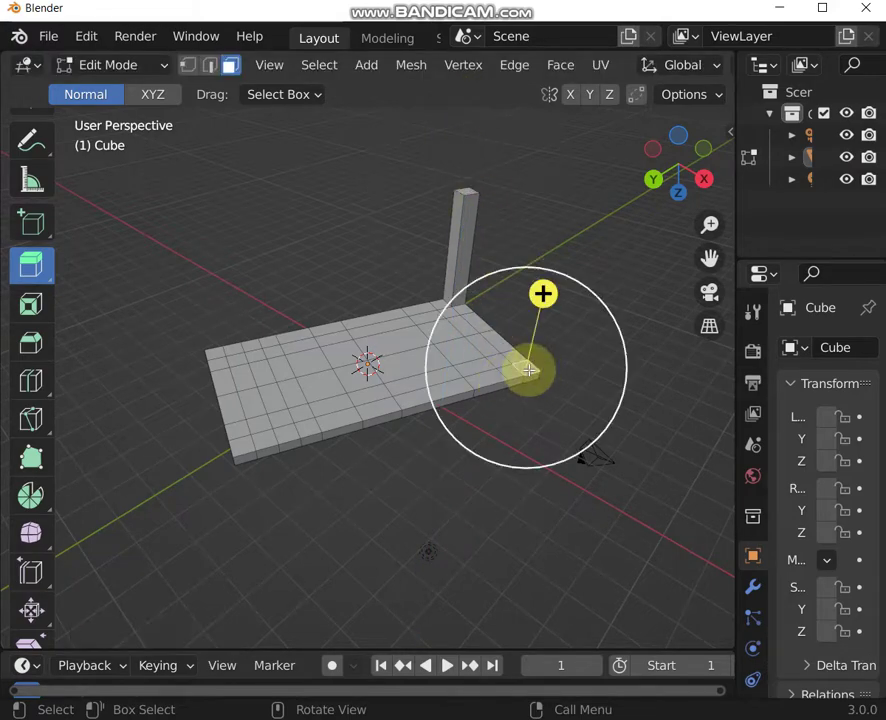
pyautogui.moveTo(542, 293); pyautogui.dragTo(558, 186)
pyautogui.click(218, 356)
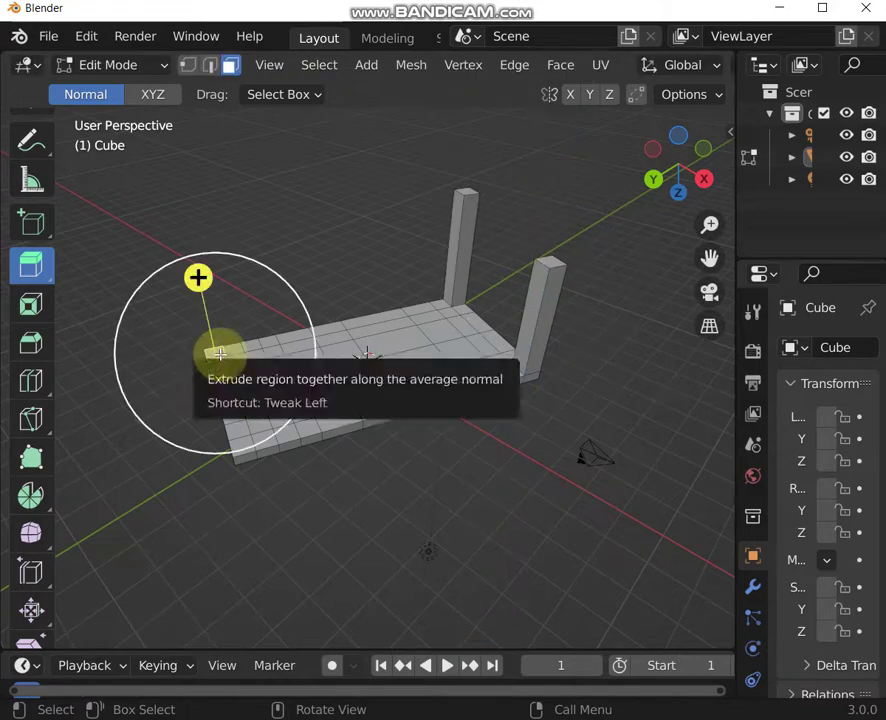
pyautogui.moveTo(199, 278); pyautogui.dragTo(209, 149)
pyautogui.click(243, 447)
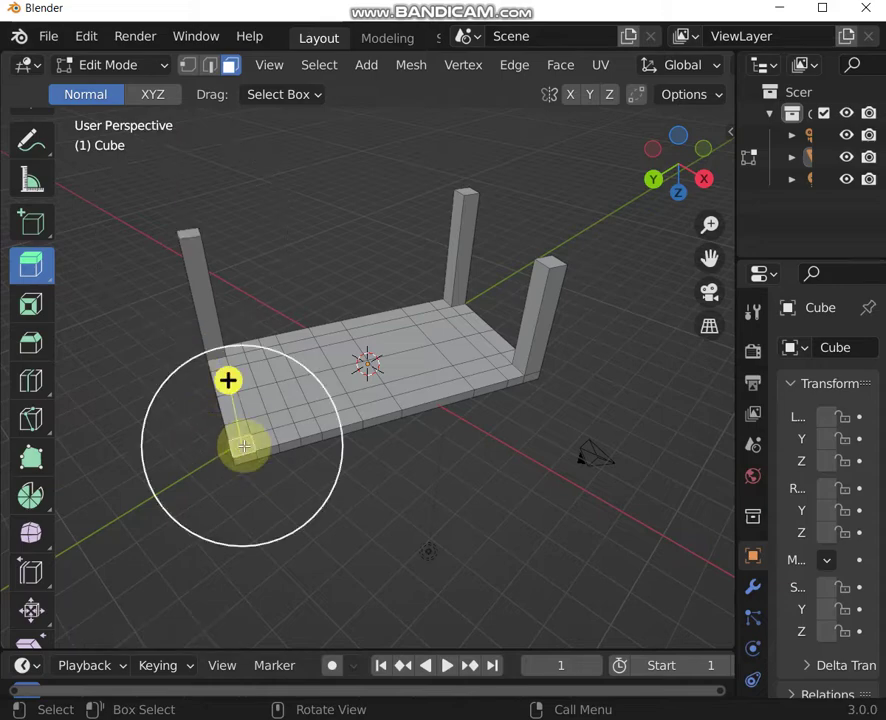
pyautogui.moveTo(229, 381); pyautogui.dragTo(200, 243)
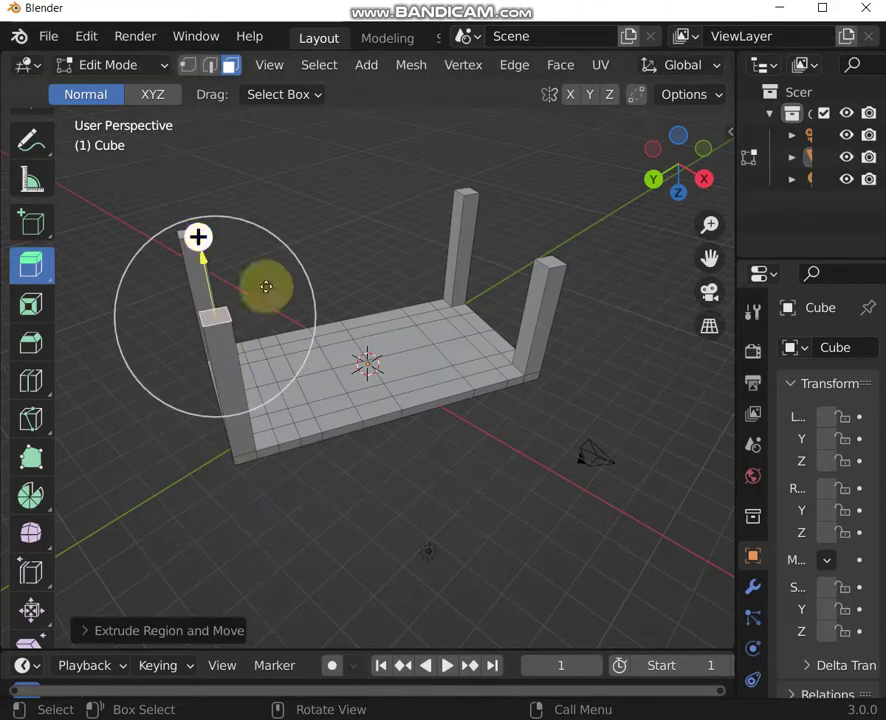
# - Orbit around the model to view it upright as a four-legged table
pyautogui.moveTo(712, 193); pyautogui.dragTo(700, 150)
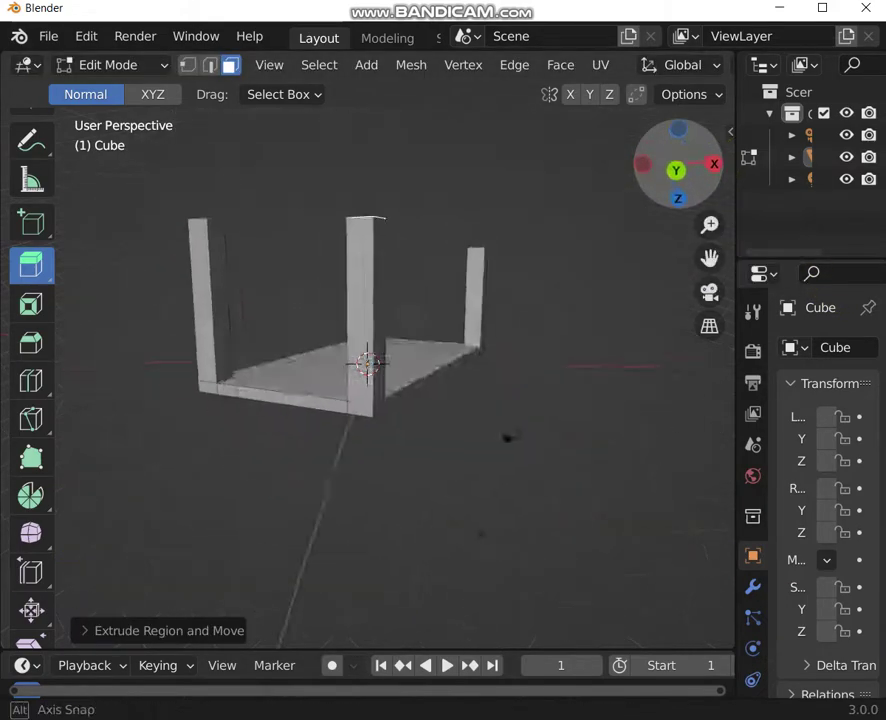
pyautogui.moveTo(626, 503); pyautogui.dragTo(363, 135)
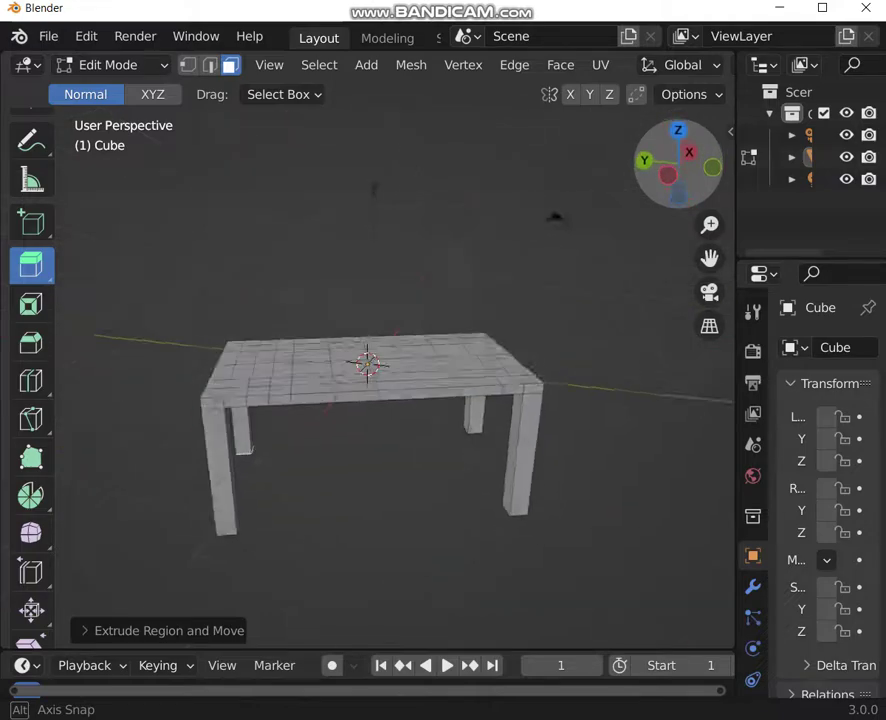
pyautogui.moveTo(363, 135)
pyautogui.mouseDown(button='middle')
pyautogui.moveTo(465, 104)
pyautogui.moveTo(451, 123)
pyautogui.moveTo(470, 112)
pyautogui.moveTo(453, 109)
pyautogui.moveTo(465, 150)
pyautogui.moveTo(325, 200)
pyautogui.moveTo(290, 168)
pyautogui.moveTo(282, 186)
pyautogui.moveTo(238, 186)
pyautogui.moveTo(60, 226)
pyautogui.moveTo(66, 230)
pyautogui.mouseUp(button='middle')
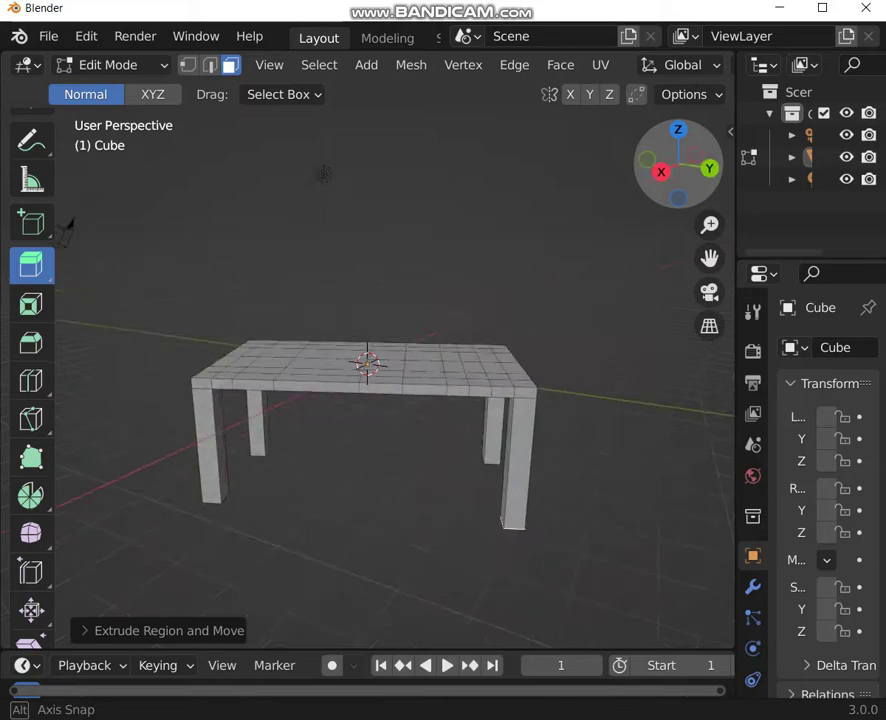
pyautogui.click(110, 64)
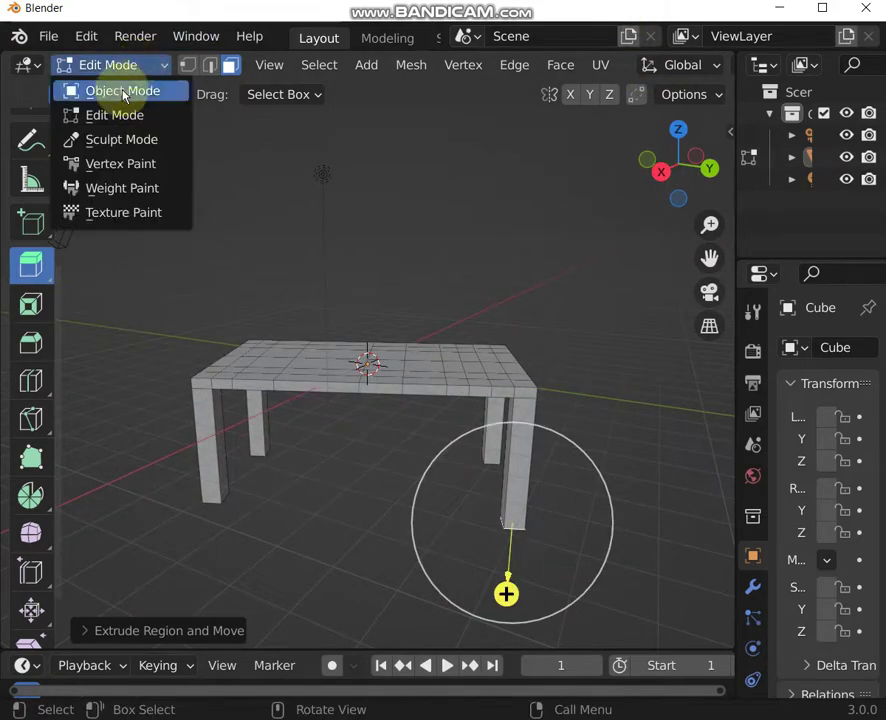
# - In Object Mode, scale the table down along Y to a nearly square top (0.4416)
pyautogui.click(123, 96)
pyautogui.click(206, 390)
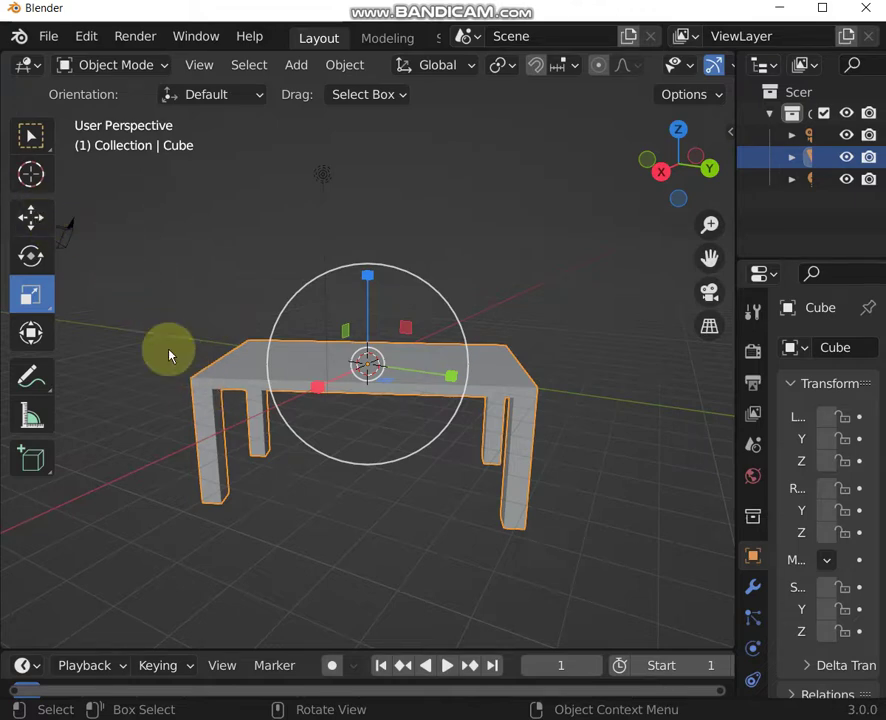
pyautogui.press('s')
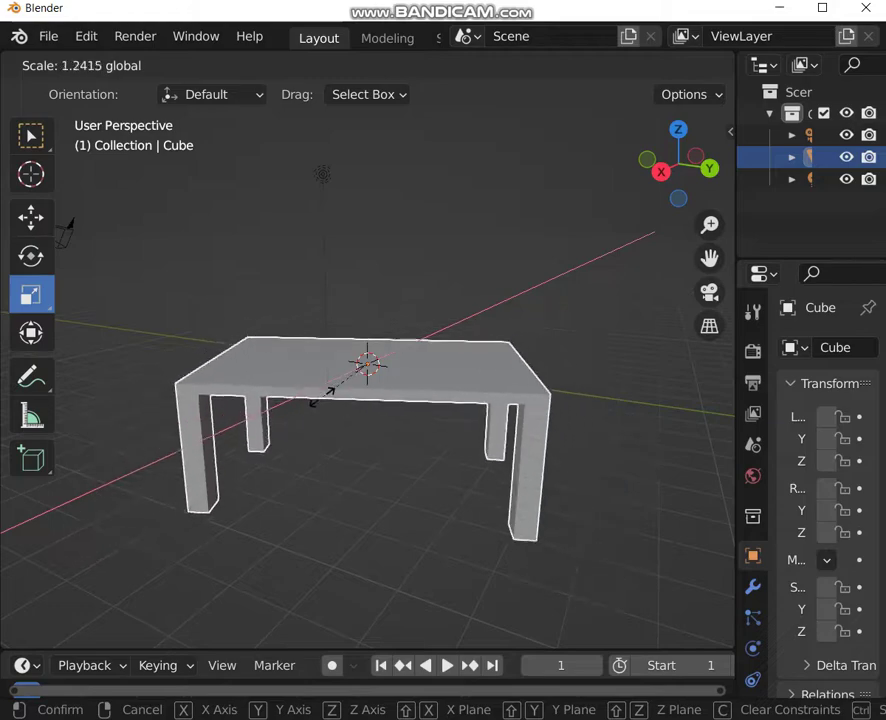
pyautogui.click(310, 424)
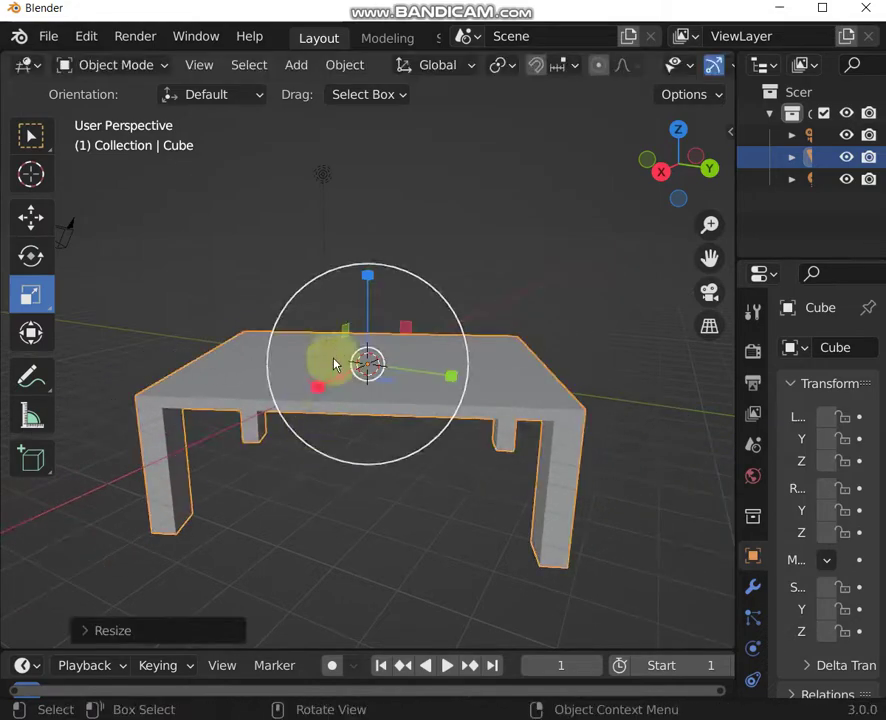
pyautogui.moveTo(460, 383); pyautogui.dragTo(392, 373)
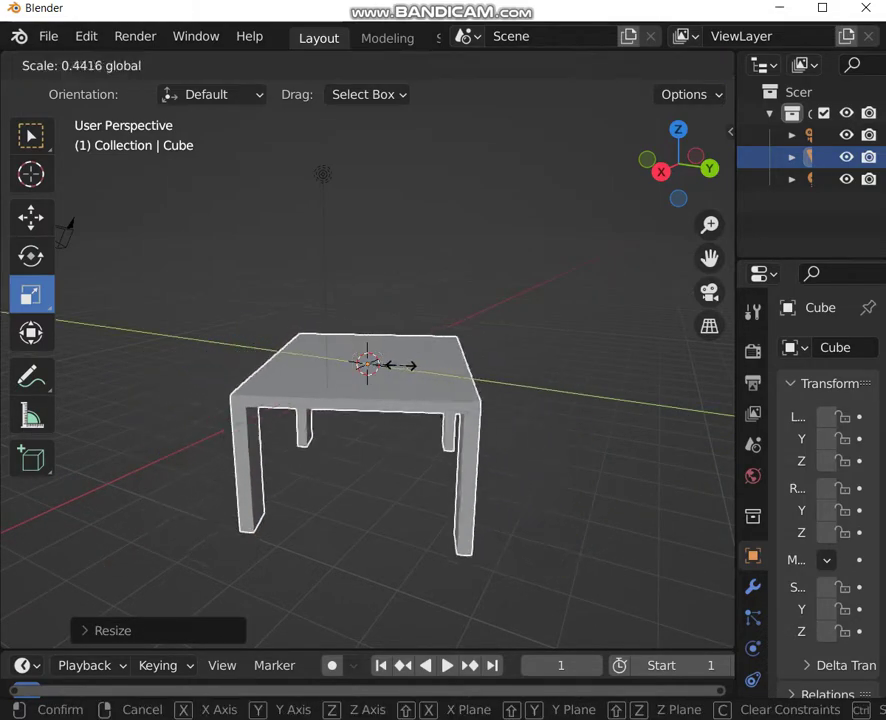
pyautogui.click(563, 421)
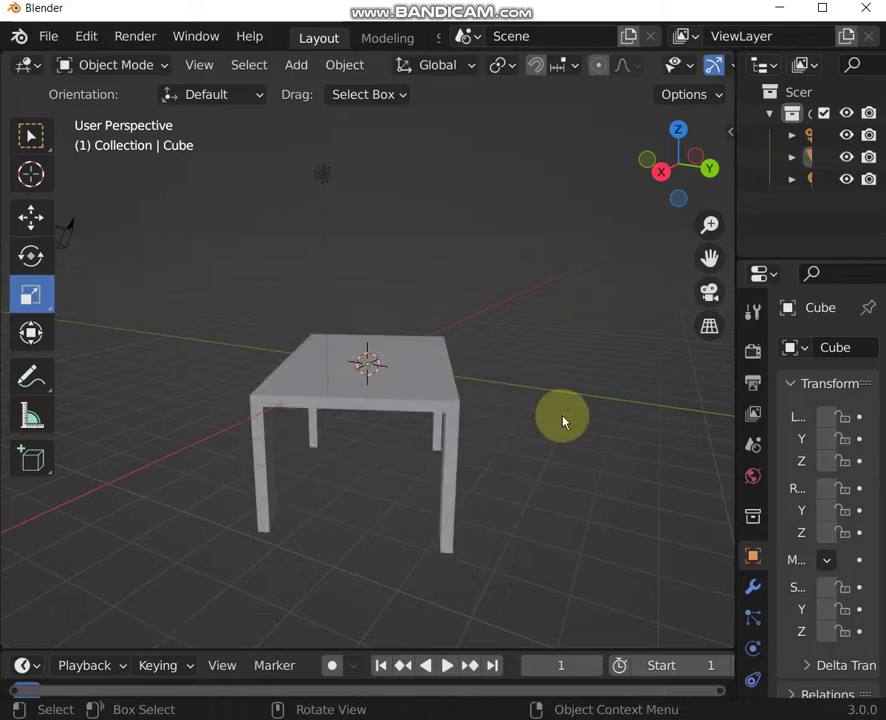
pyautogui.click(109, 65)
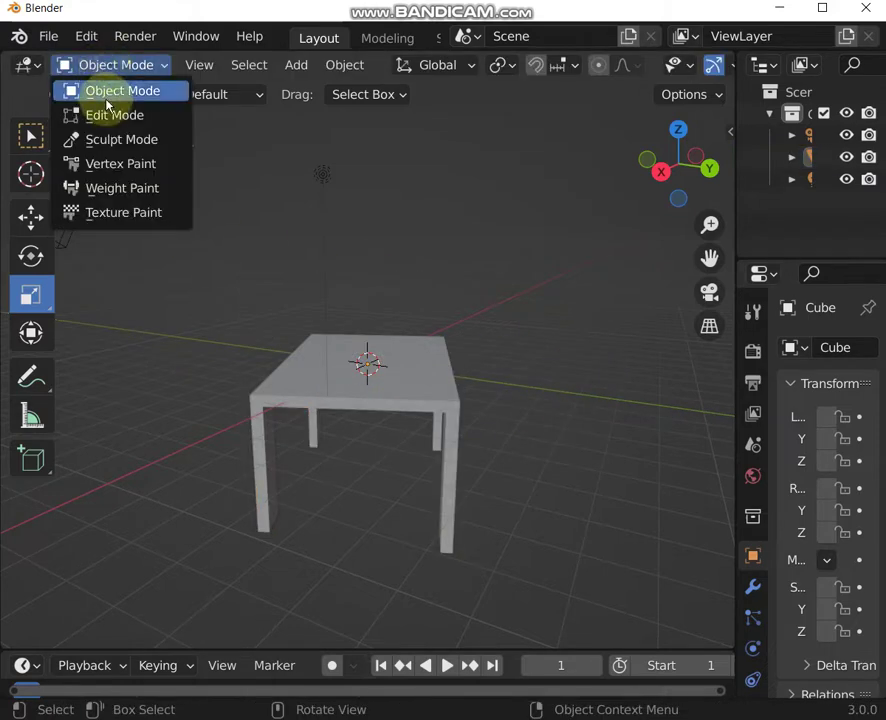
# - Enter Edit Mode, clear the selection, view the table from above, and select the seat's back-corner face
pyautogui.click(110, 112)
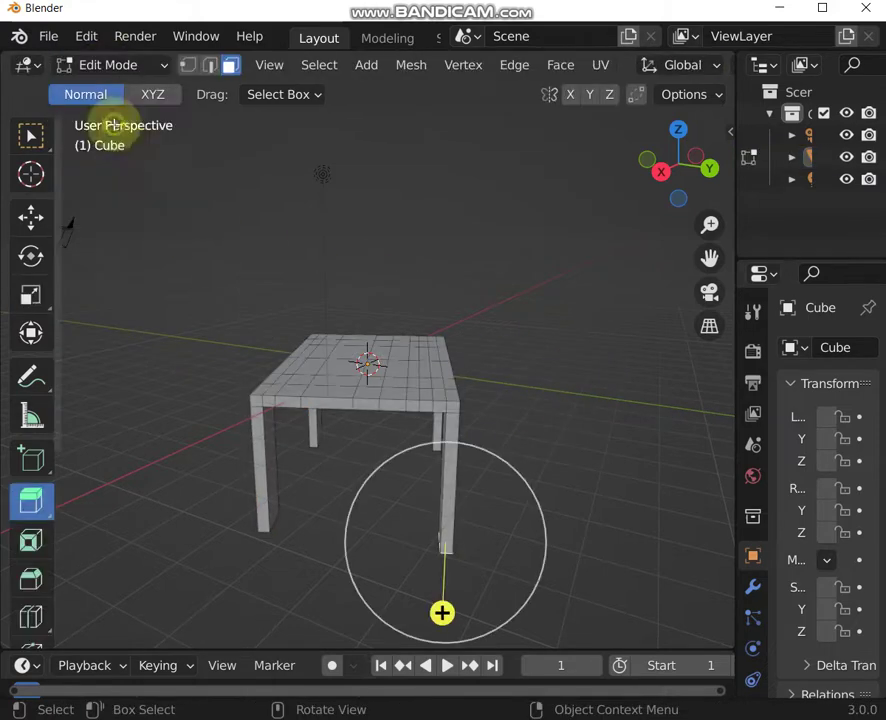
pyautogui.click(530, 402)
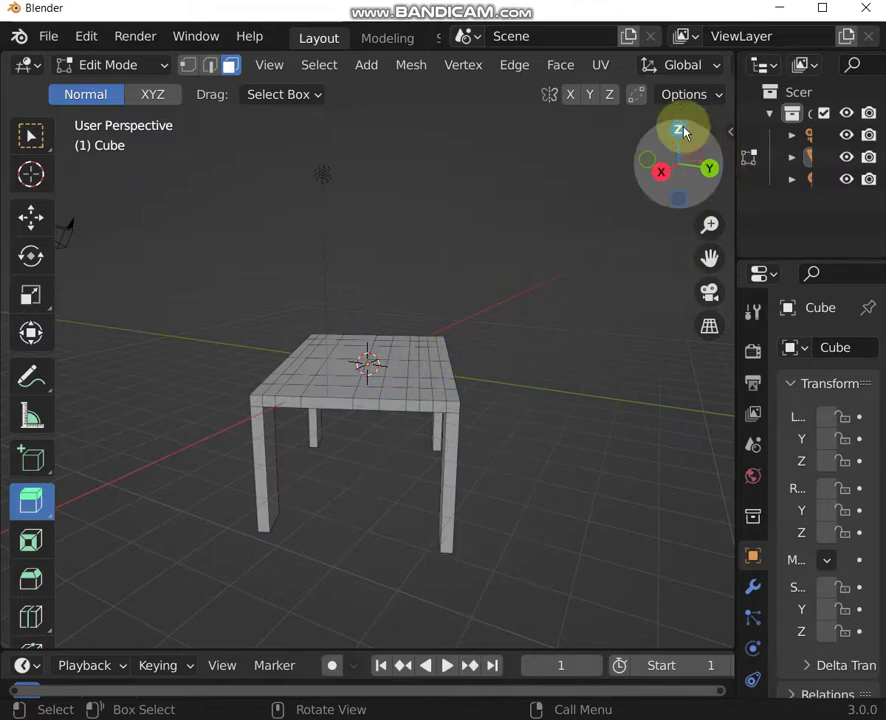
pyautogui.moveTo(682, 132)
pyautogui.mouseDown()
pyautogui.moveTo(680, 160)
pyautogui.moveTo(643, 139)
pyautogui.mouseUp()
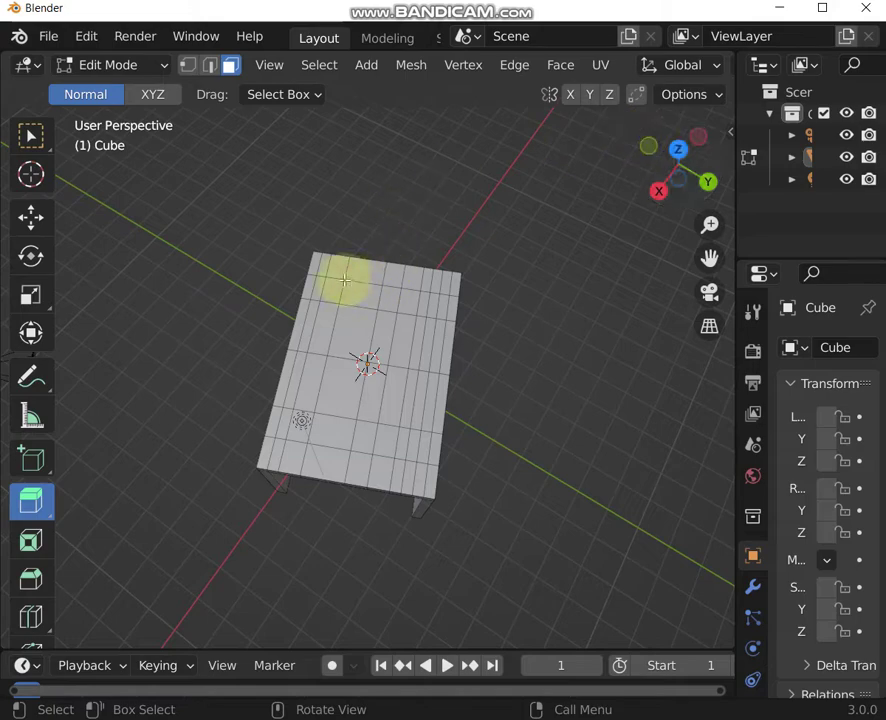
pyautogui.click(315, 261)
# - Extrude the back-corner face and its neighbour upward into two columns of matching height
pyautogui.moveTo(305, 203); pyautogui.dragTo(289, 99)
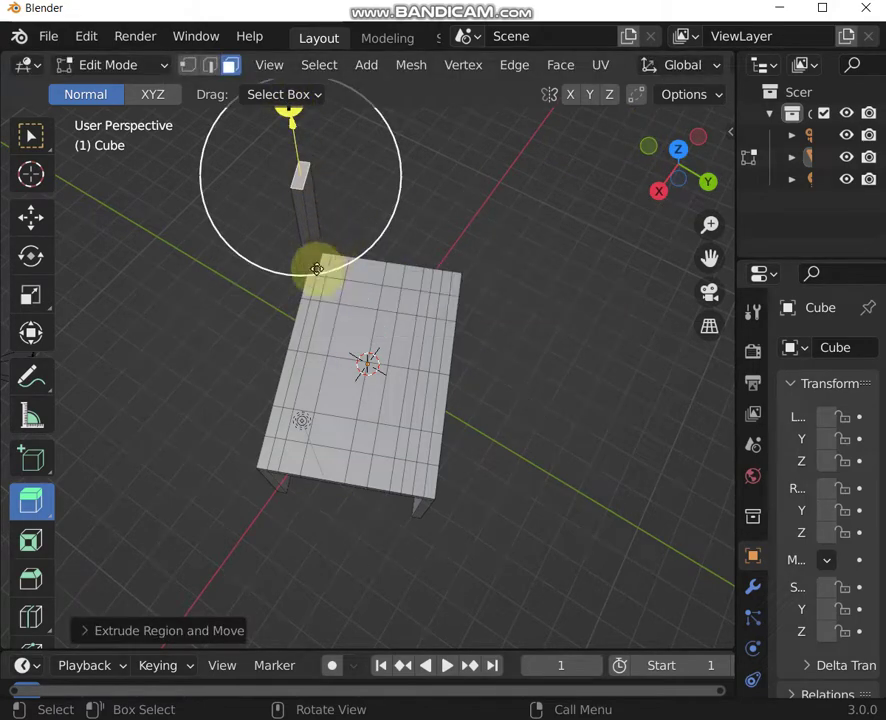
pyautogui.click(350, 290)
pyautogui.click(323, 270)
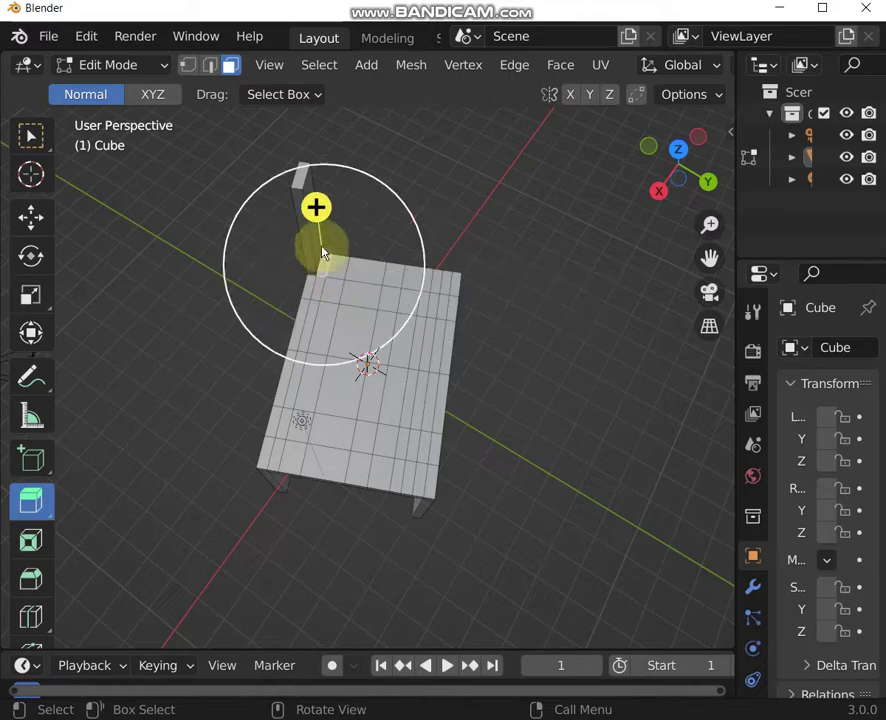
pyautogui.moveTo(317, 202); pyautogui.dragTo(310, 134)
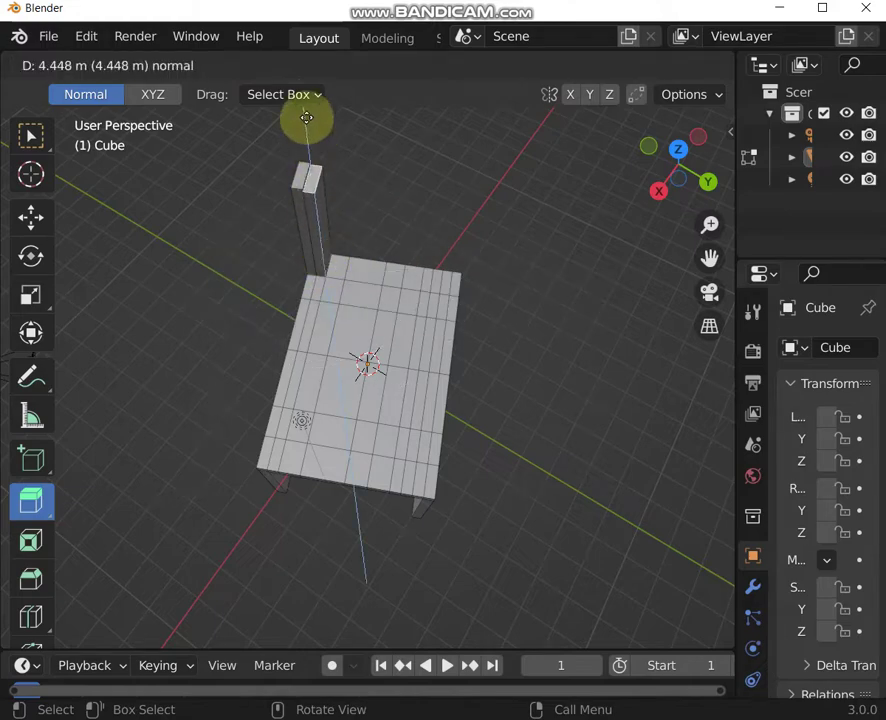
pyautogui.moveTo(306, 117)
pyautogui.mouseDown()
pyautogui.moveTo(322, 190)
pyautogui.moveTo(327, 163)
pyautogui.mouseUp()
# - Extrude four more faces along the seat's back edge upward into tall backrest planks
pyautogui.click(334, 274)
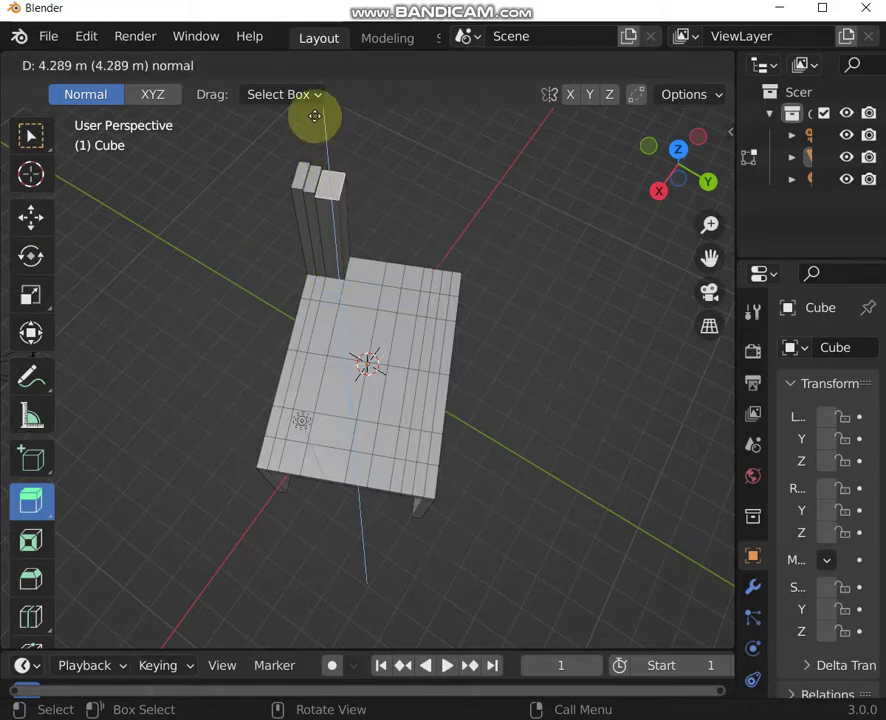
pyautogui.moveTo(314, 117); pyautogui.dragTo(320, 126)
pyautogui.click(366, 268)
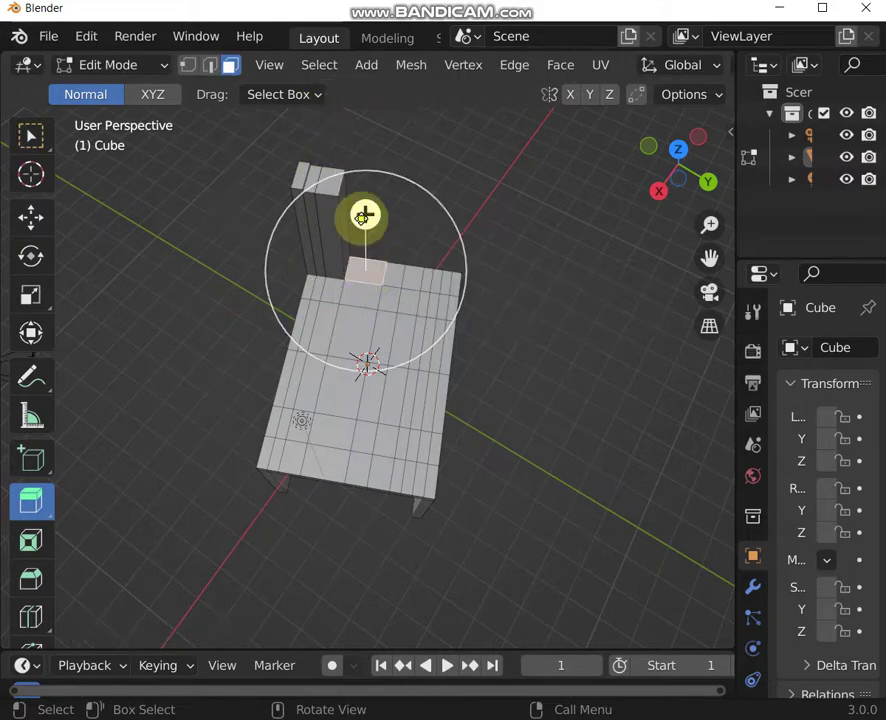
pyautogui.moveTo(363, 215); pyautogui.dragTo(347, 127)
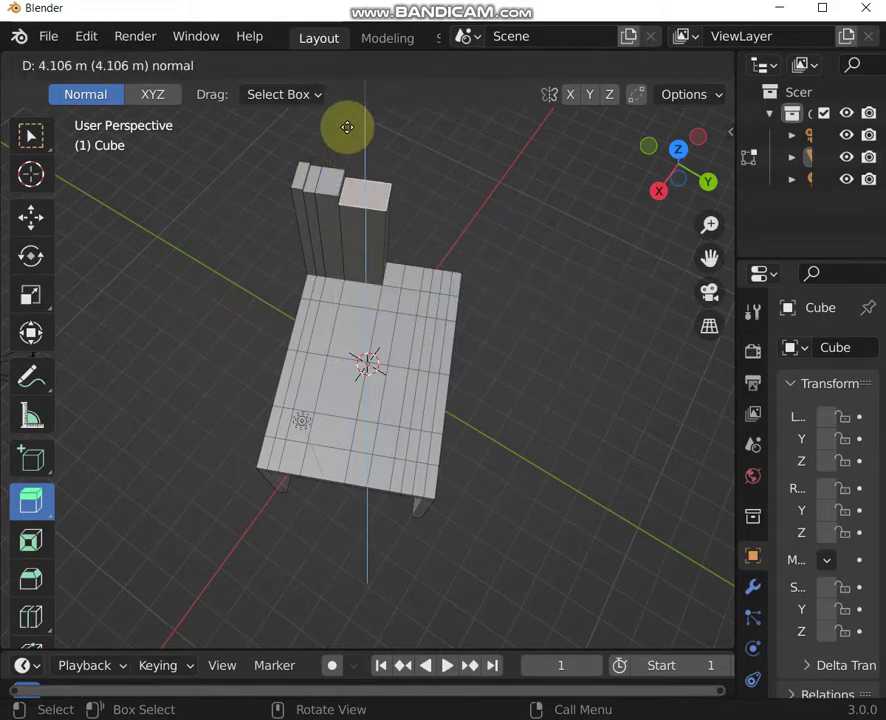
pyautogui.click(400, 277)
pyautogui.moveTo(396, 220); pyautogui.dragTo(397, 138)
pyautogui.click(416, 278)
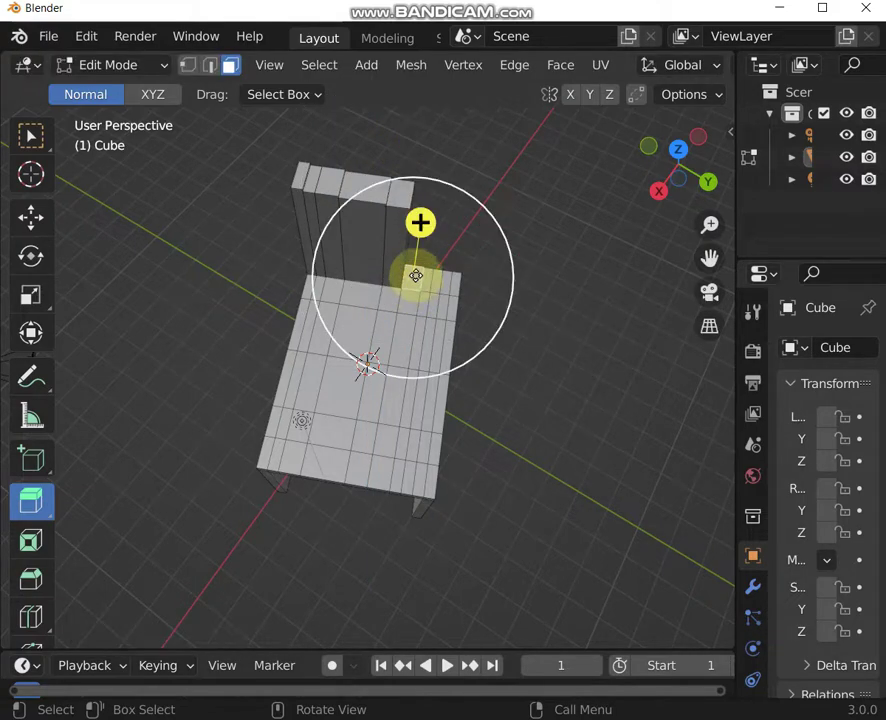
pyautogui.moveTo(420, 224)
pyautogui.mouseDown()
pyautogui.moveTo(425, 129)
pyautogui.moveTo(426, 142)
pyautogui.mouseUp()
# - Extrude the final back-corner face into a plank, undoing misplaced moves, then view from behind
pyautogui.hotkey('ctrl', 'z')
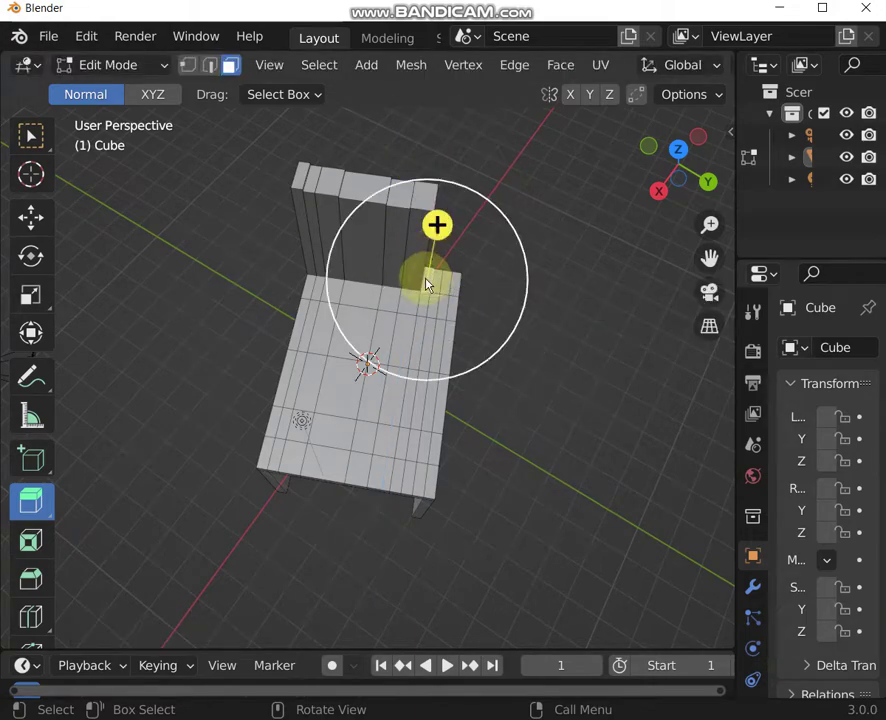
pyautogui.moveTo(440, 226); pyautogui.dragTo(456, 145)
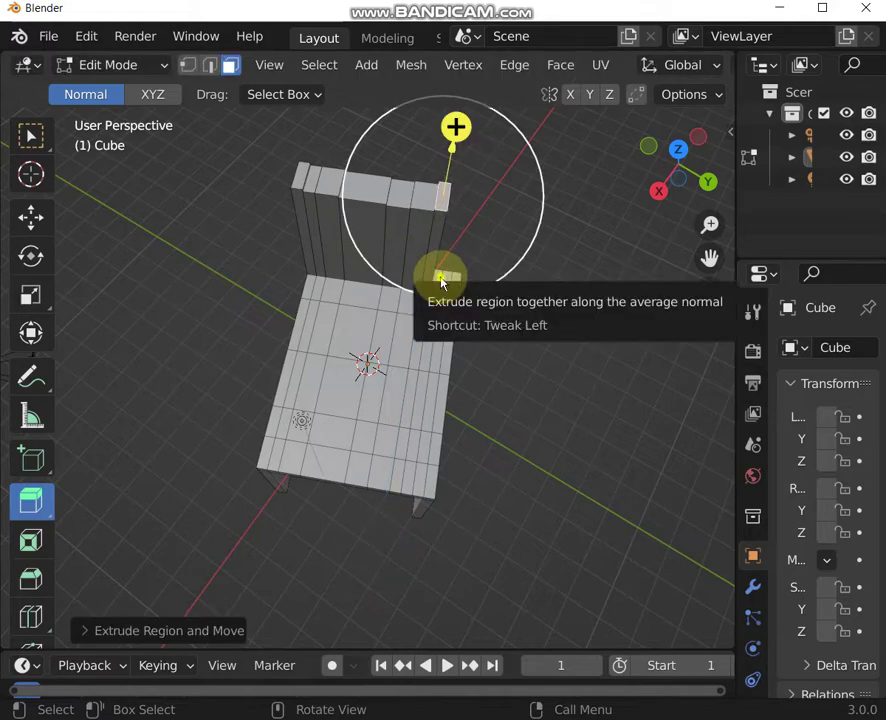
pyautogui.moveTo(440, 291)
pyautogui.mouseDown()
pyautogui.moveTo(436, 267)
pyautogui.moveTo(462, 184)
pyautogui.mouseUp()
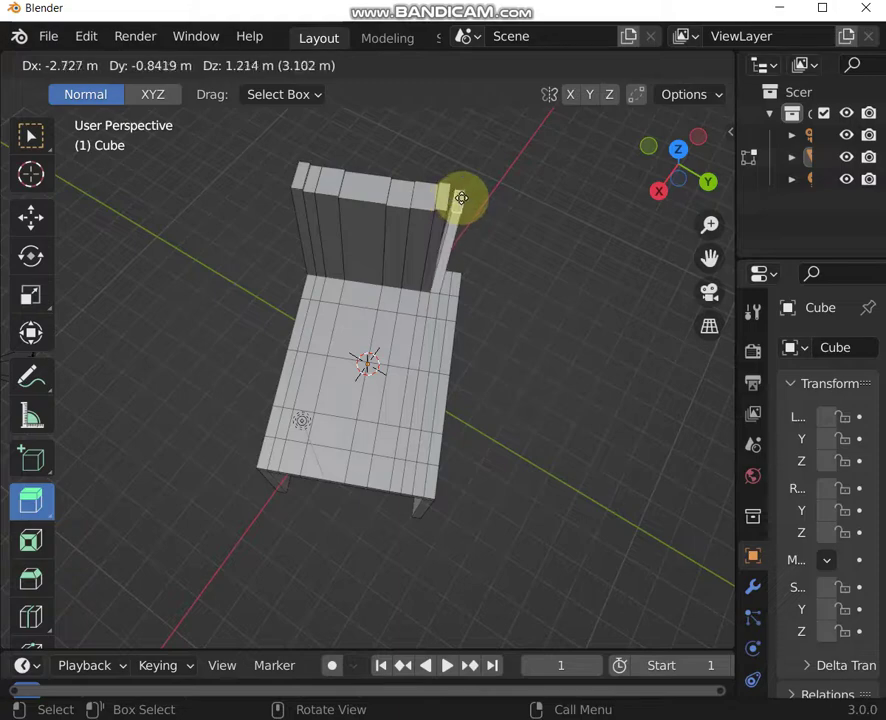
pyautogui.moveTo(462, 198)
pyautogui.mouseDown()
pyautogui.moveTo(368, 212)
pyautogui.moveTo(271, 198)
pyautogui.moveTo(454, 199)
pyautogui.moveTo(462, 156)
pyautogui.moveTo(476, 268)
pyautogui.moveTo(473, 184)
pyautogui.mouseUp()
pyautogui.hotkey('ctrl', 'z')
pyautogui.hotkey('ctrl', 'z')
pyautogui.moveTo(478, 136); pyautogui.dragTo(488, 130)
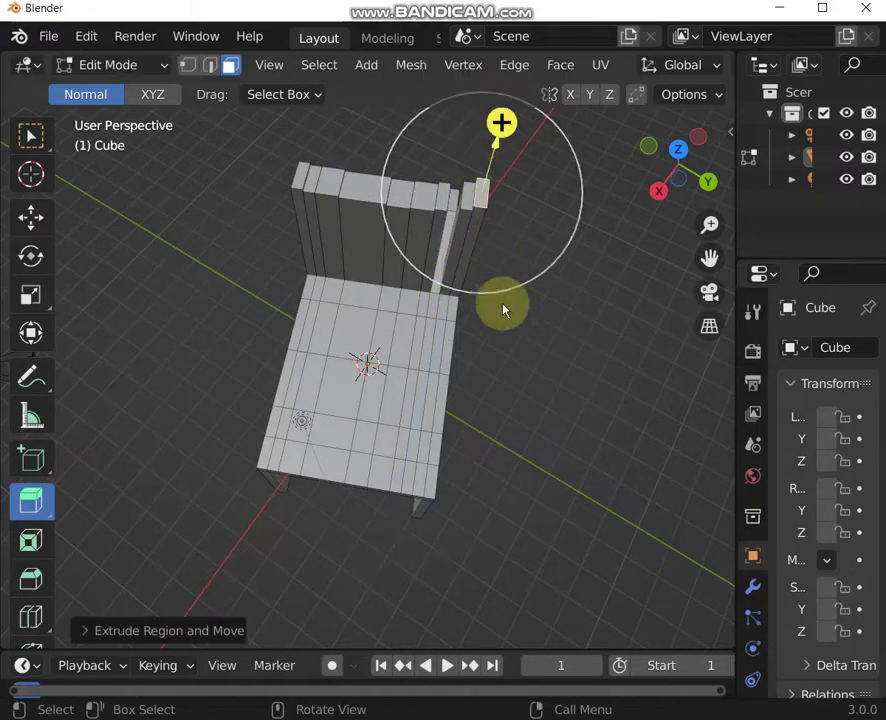
pyautogui.click(505, 316)
pyautogui.moveTo(661, 197)
pyautogui.mouseDown()
pyautogui.moveTo(72, 210)
pyautogui.moveTo(509, 290)
pyautogui.moveTo(722, 420)
pyautogui.mouseUp()
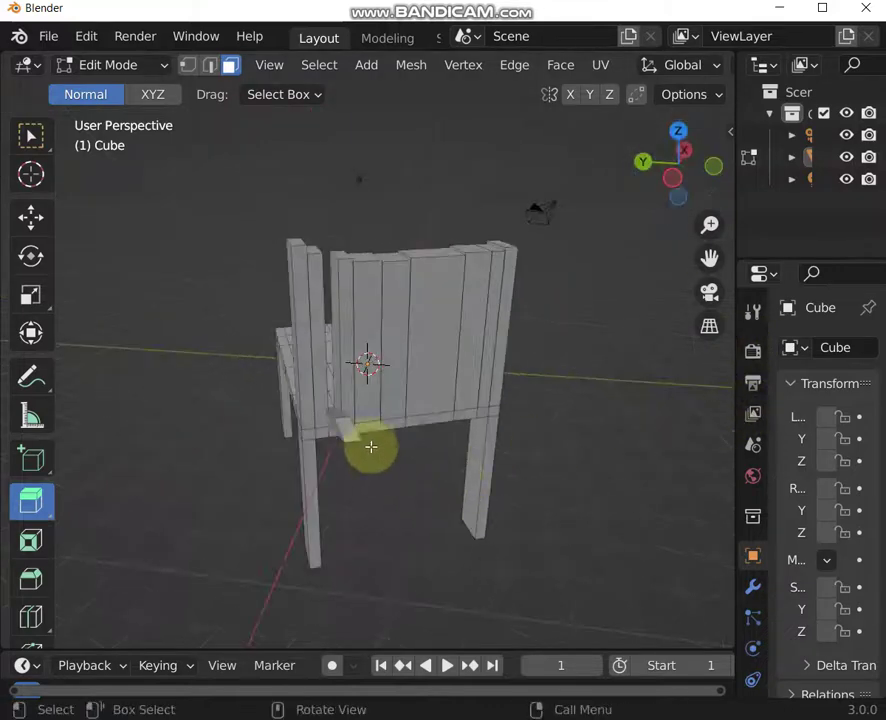
# - Pull a backrest plank up and outward at a slant, then select the rightmost plank
pyautogui.moveTo(352, 432); pyautogui.dragTo(336, 259)
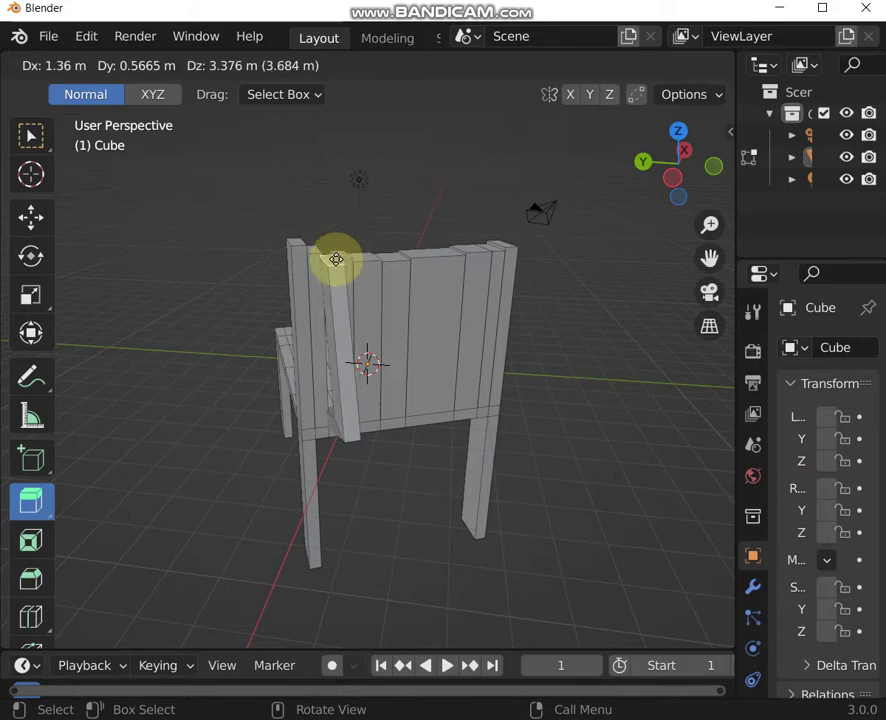
pyautogui.moveTo(336, 259); pyautogui.dragTo(338, 262)
pyautogui.click(484, 401)
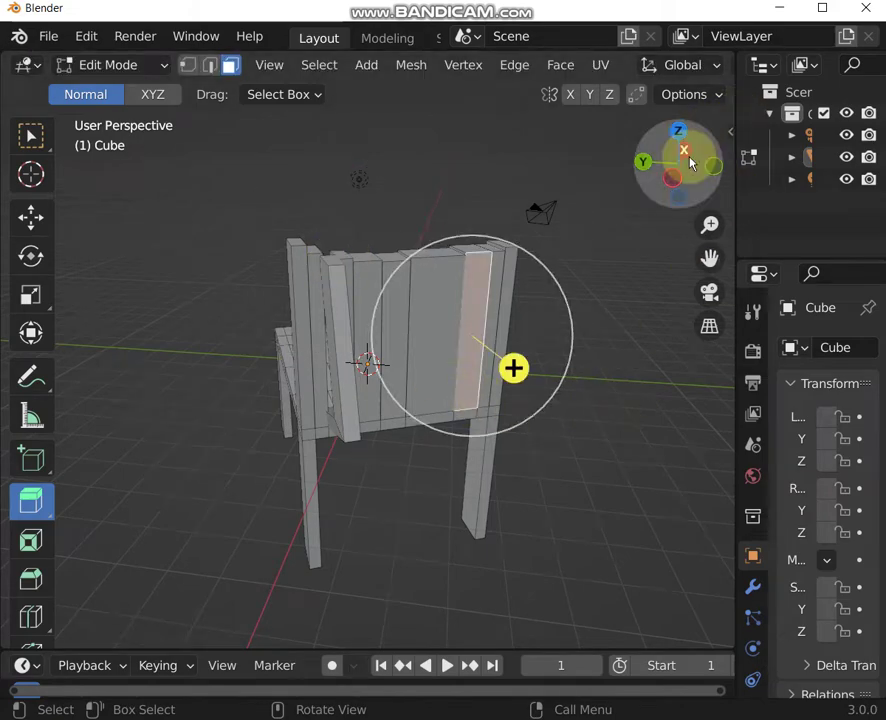
pyautogui.moveTo(678, 160); pyautogui.dragTo(665, 175)
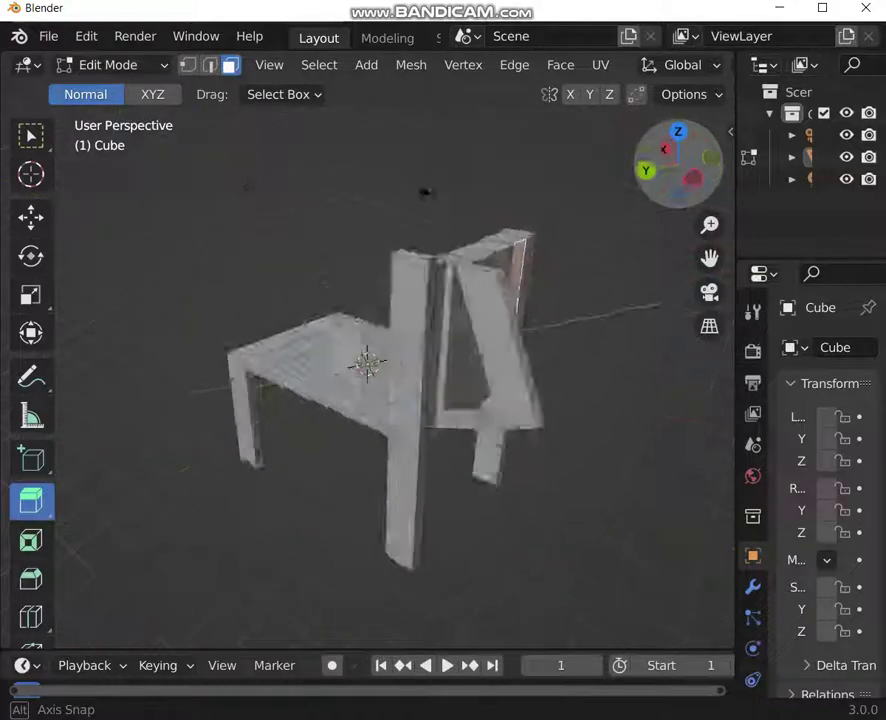
pyautogui.moveTo(634, 213); pyautogui.dragTo(485, 112)
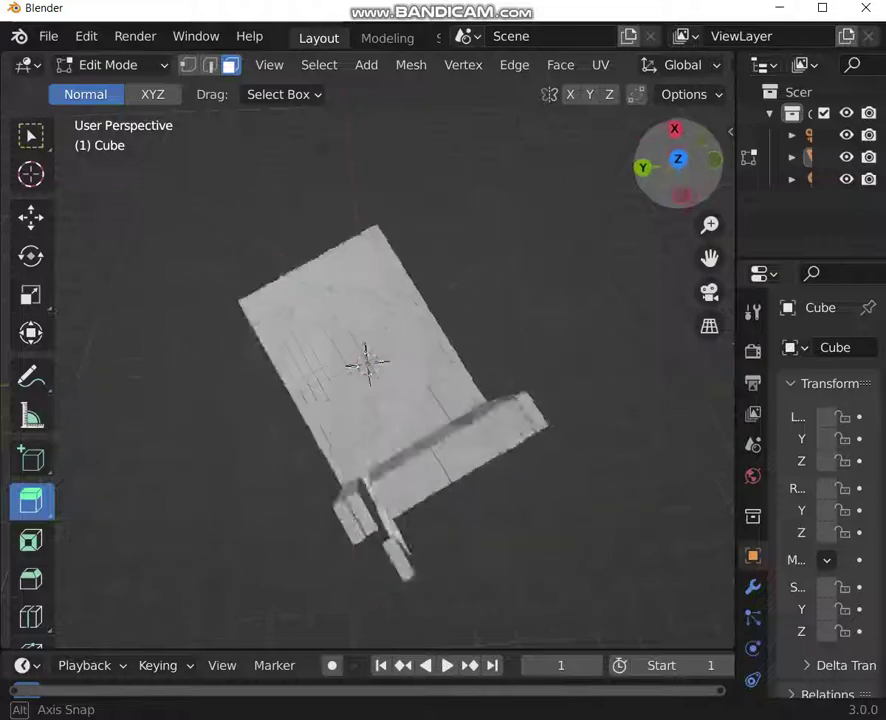
pyautogui.moveTo(427, 335); pyautogui.dragTo(482, 289)
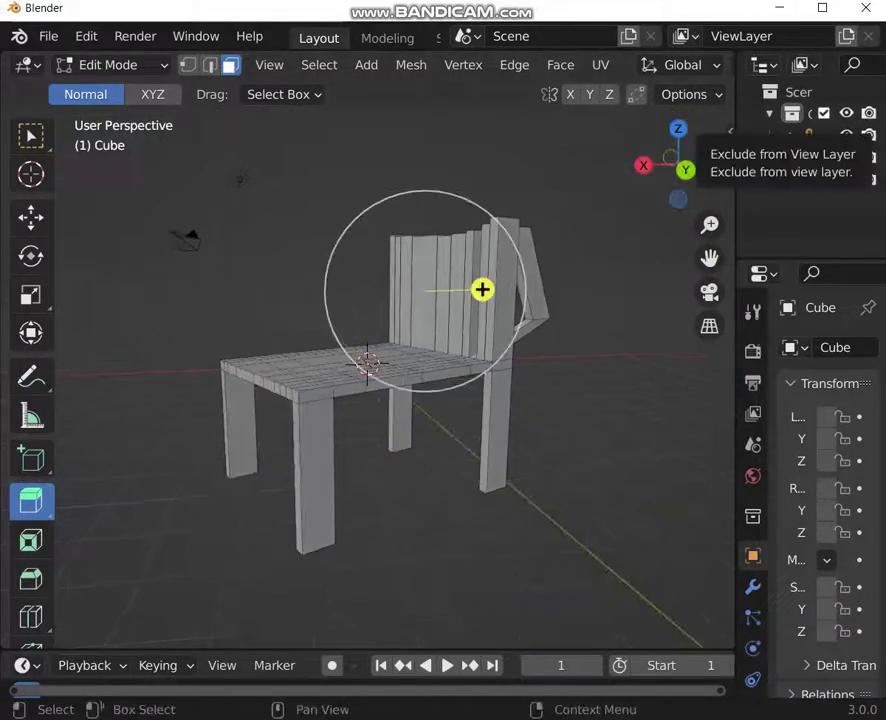